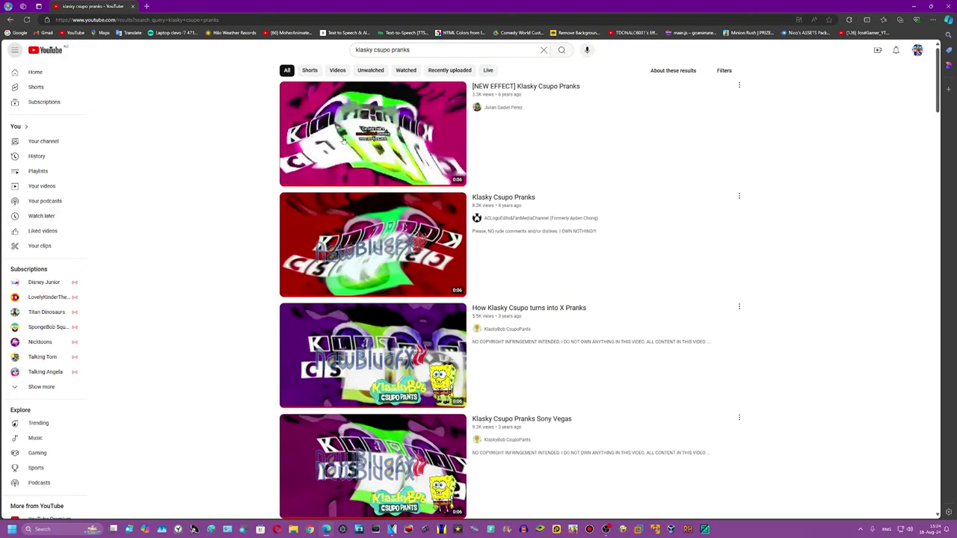
# Step: Open the "[NEW EFFECT] Klasky Csupo Pranks" video, pause it at 0:01, and resize the browser window to fit beside the video editor
pyautogui.click(344, 141)
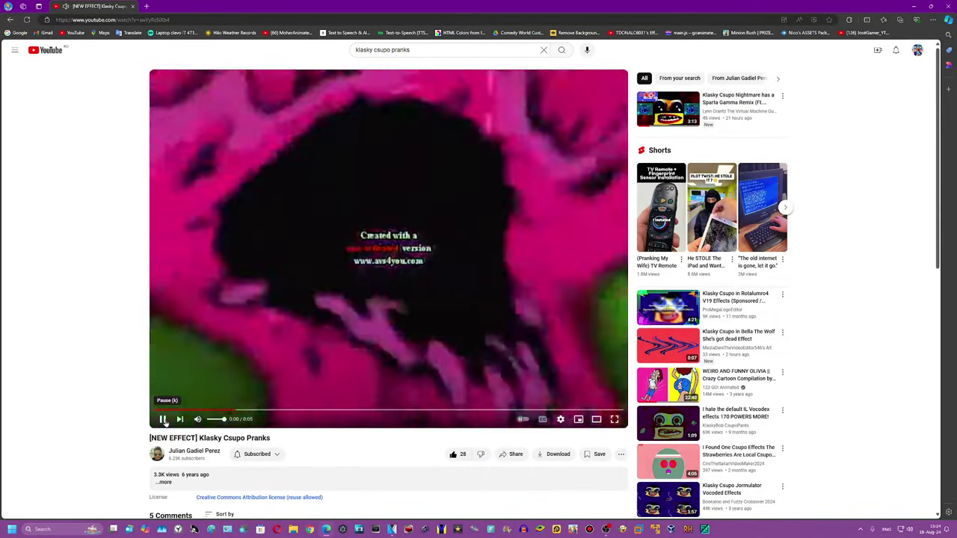
pyautogui.click(163, 420)
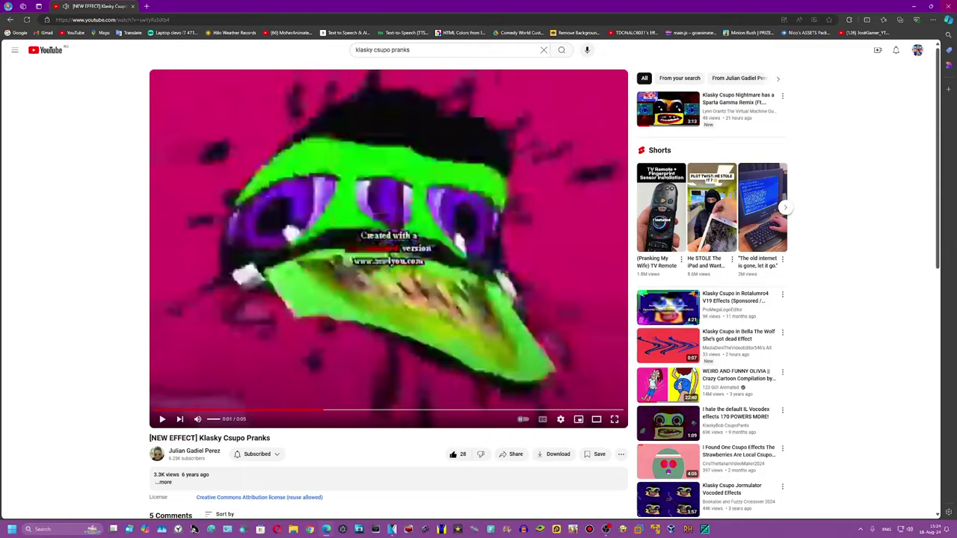
pyautogui.click(932, 6)
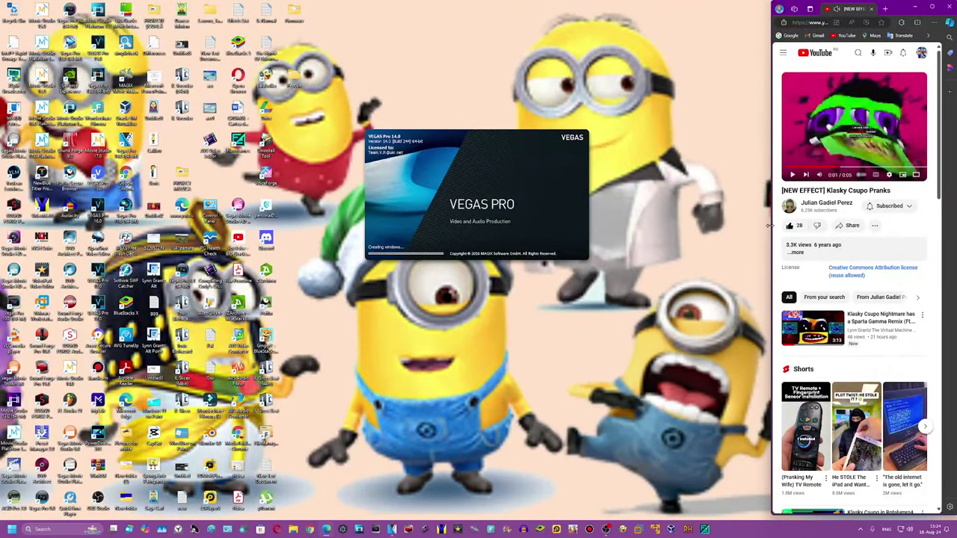
pyautogui.moveTo(770, 226); pyautogui.dragTo(598, 353)
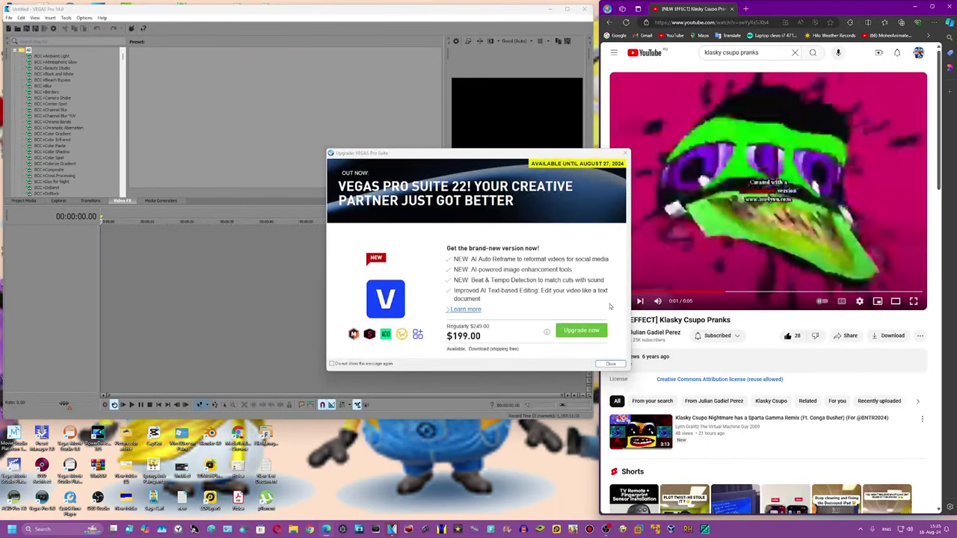
# Step: Dismiss the upgrade offer in VEGAS Pro and import the "Klasky Csupo Effects 2" video into the timeline
pyautogui.click(625, 154)
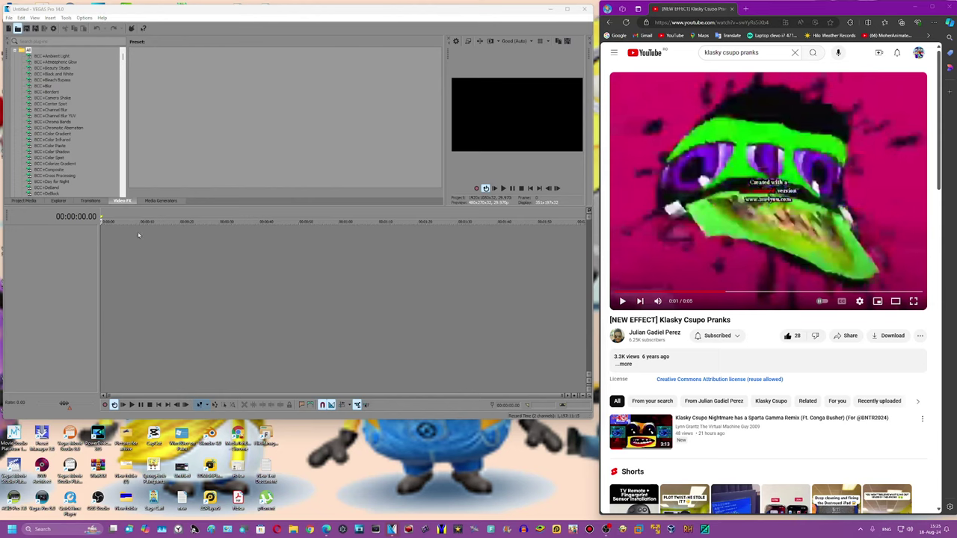
pyautogui.hotkey('ctrl', 'o')
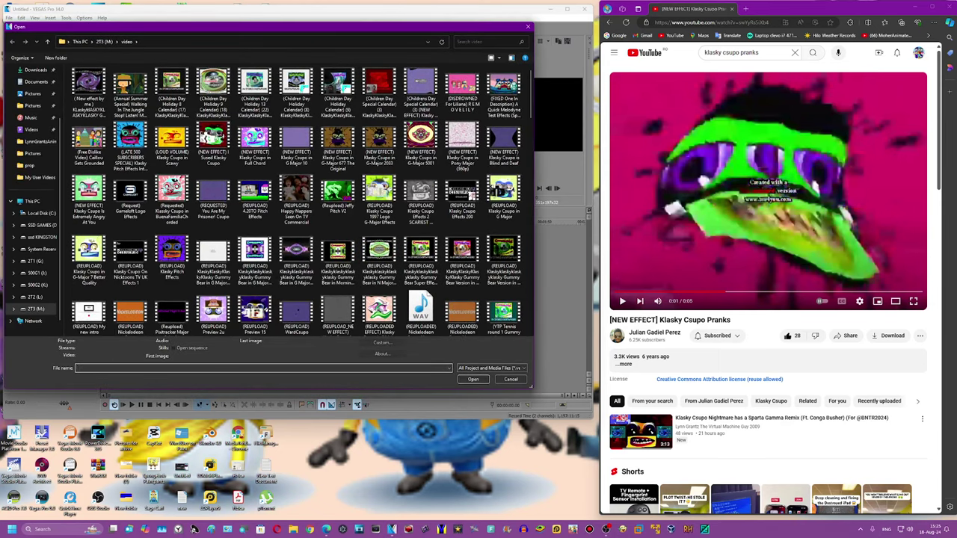
pyautogui.write('klasky csupo effe')
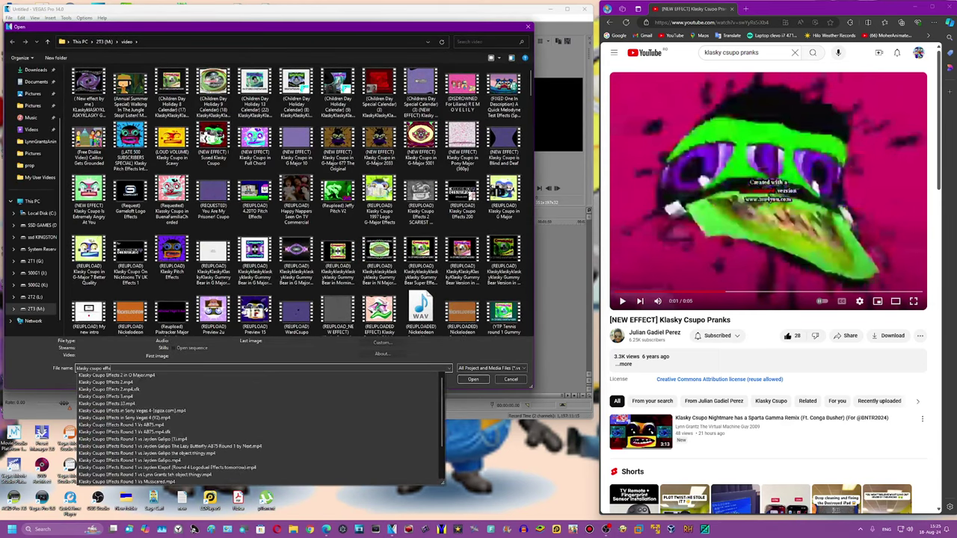
pyautogui.write('cts 2')
pyautogui.press('Return')
pyautogui.press('Return')
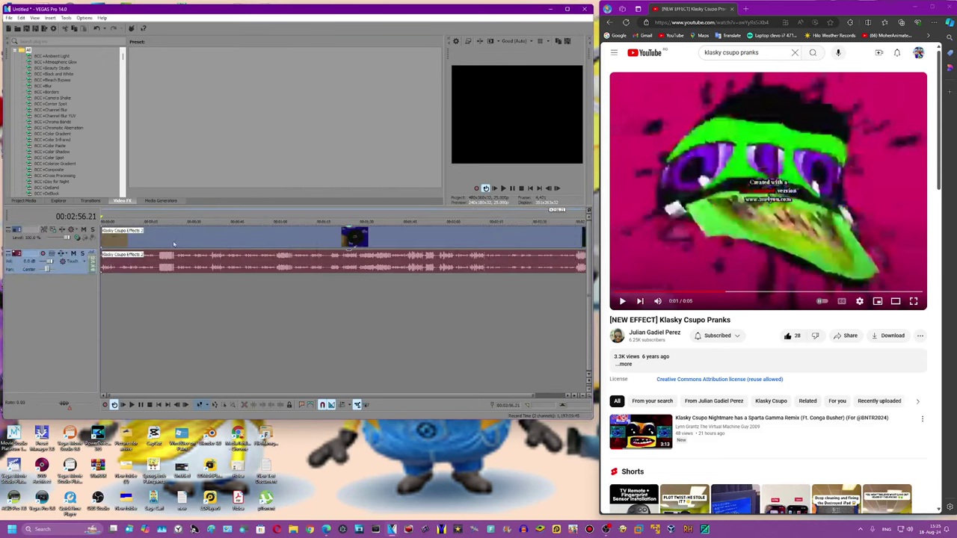
# Step: Preview a short part of the imported clip, and add an empty audio track below its existing tracks
pyautogui.click(166, 277)
pyautogui.press('space')
pyautogui.click(204, 263)
pyautogui.press('space')
pyautogui.rightClick(121, 295)
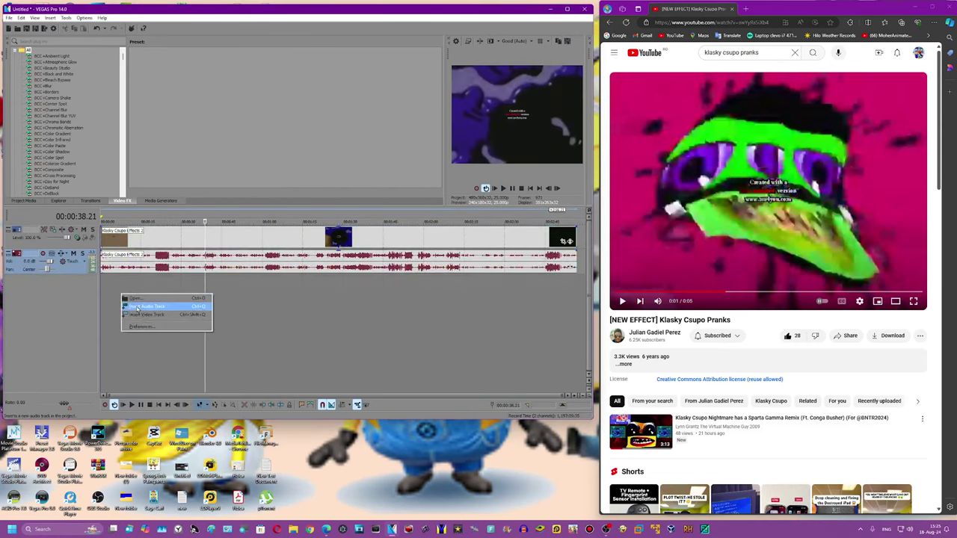
pyautogui.click(138, 307)
# Step: Start importing media and look for the remix audio in the MP3 folder on the 2T3 (M:) drive
pyautogui.hotkey('ctrl', 'o')
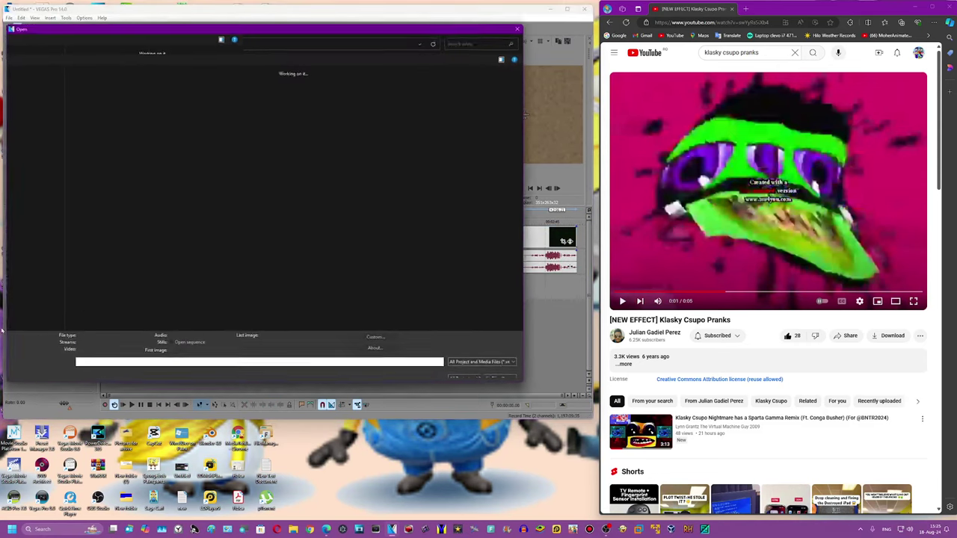
pyautogui.click(34, 297)
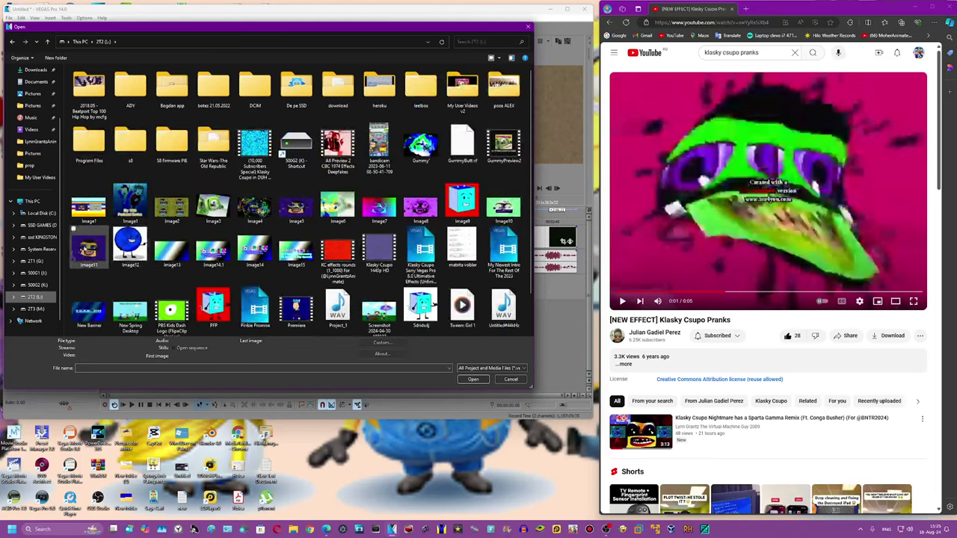
pyautogui.click(37, 309)
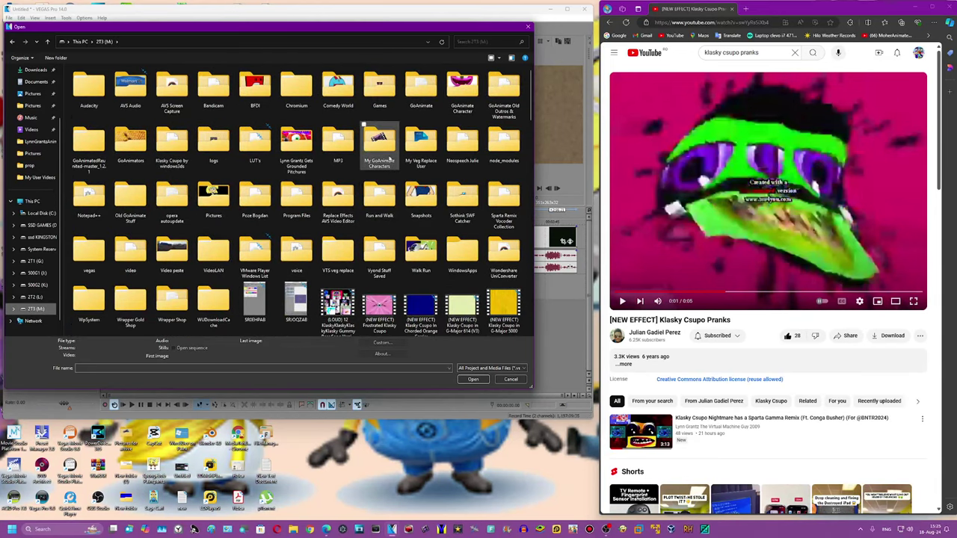
pyautogui.doubleClick(336, 154)
pyautogui.click(222, 367)
pyautogui.write('I')
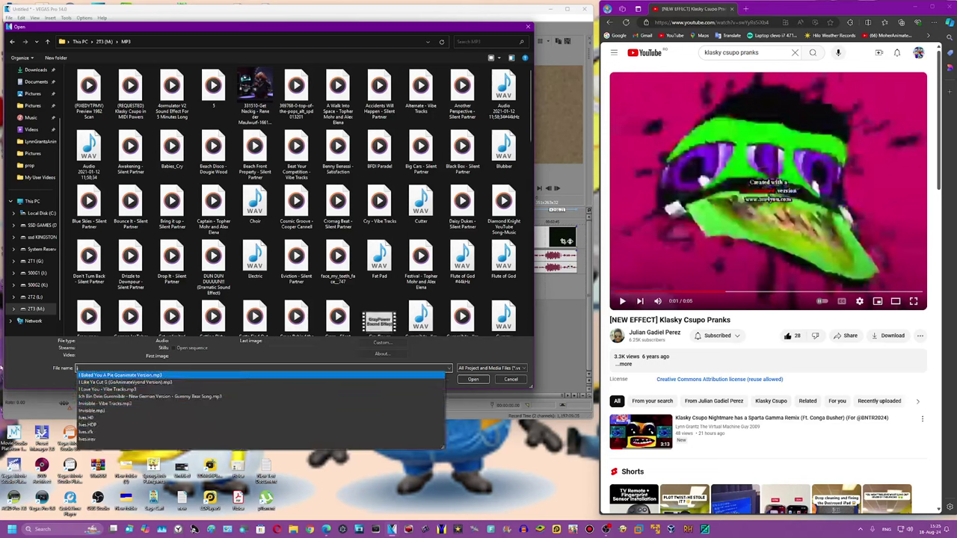
# Step: Browse to the Sounds folder inside My User Videos v2 on the 2T2 (L:) drive
pyautogui.click(34, 297)
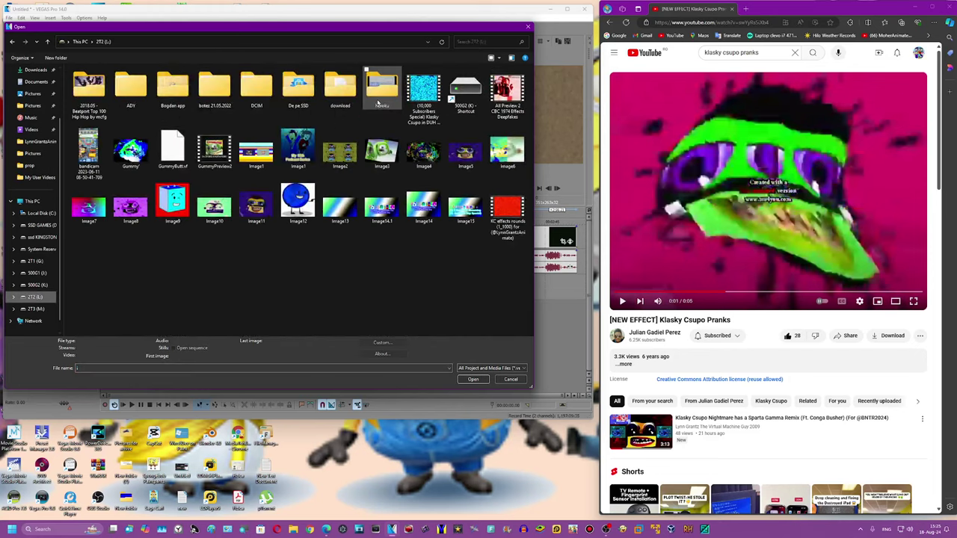
pyautogui.doubleClick(379, 101)
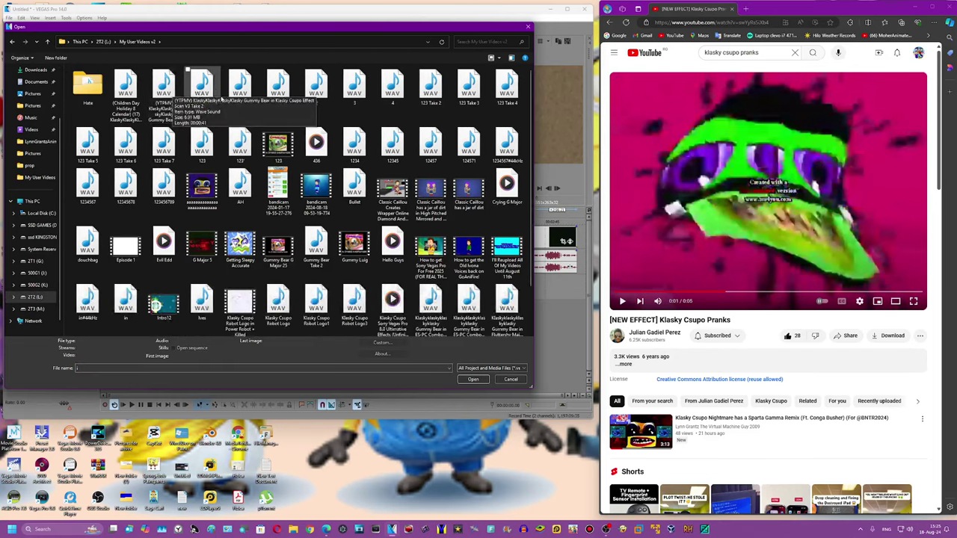
pyautogui.doubleClick(158, 87)
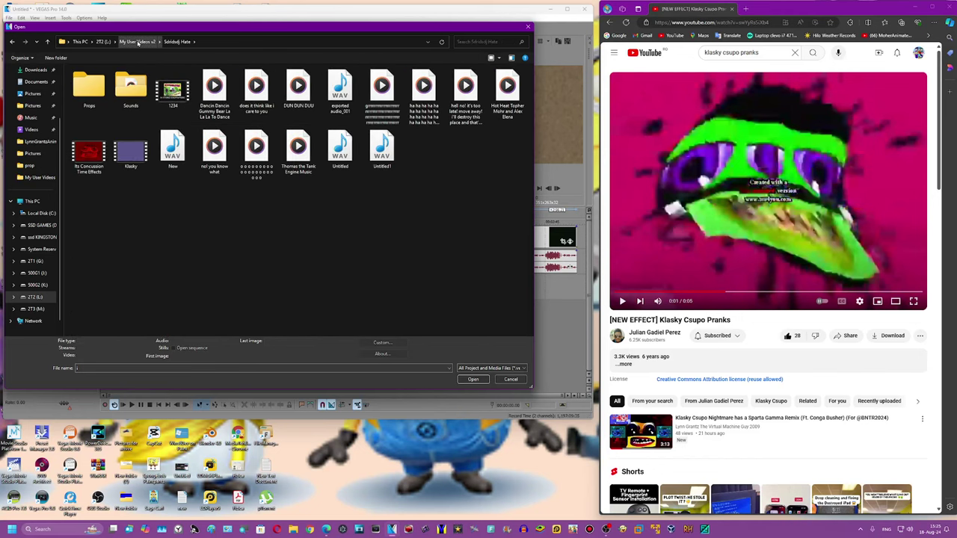
pyautogui.doubleClick(131, 88)
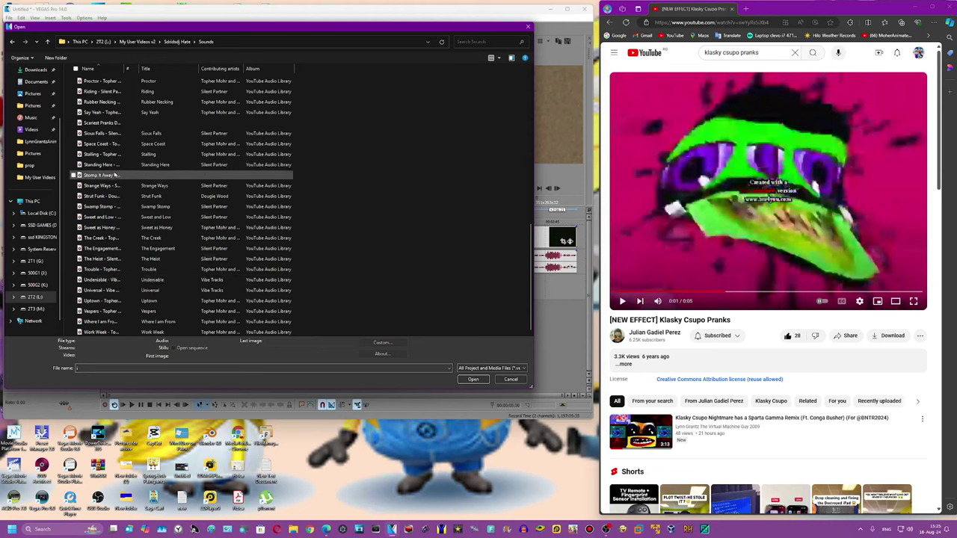
# Step: Import the MP3 file "Iv'e Got A Jar of Dirt Remix Video" from the Sounds folder into the new audio track
pyautogui.scroll(10, 113, 199)
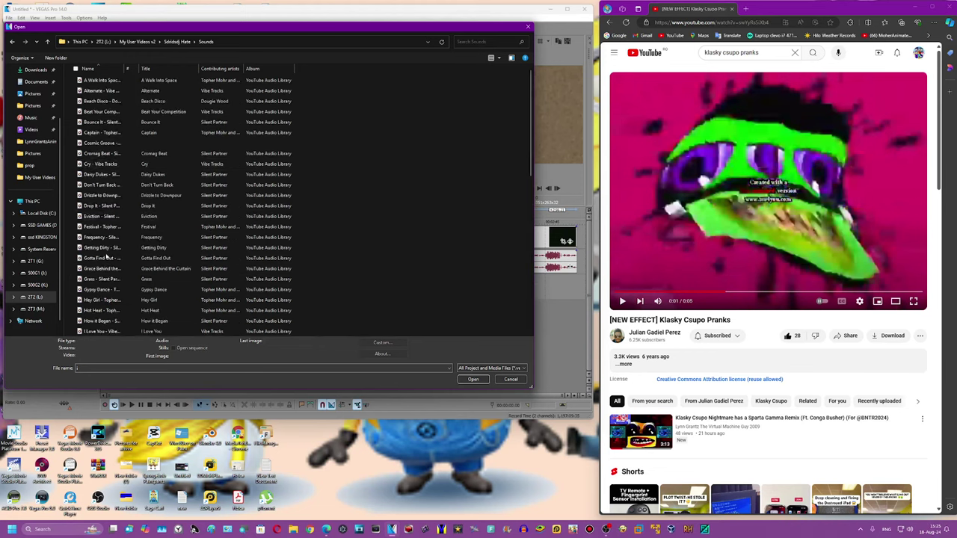
pyautogui.click(103, 331)
pyautogui.press('Down')
pyautogui.press('Down')
pyautogui.press('Down')
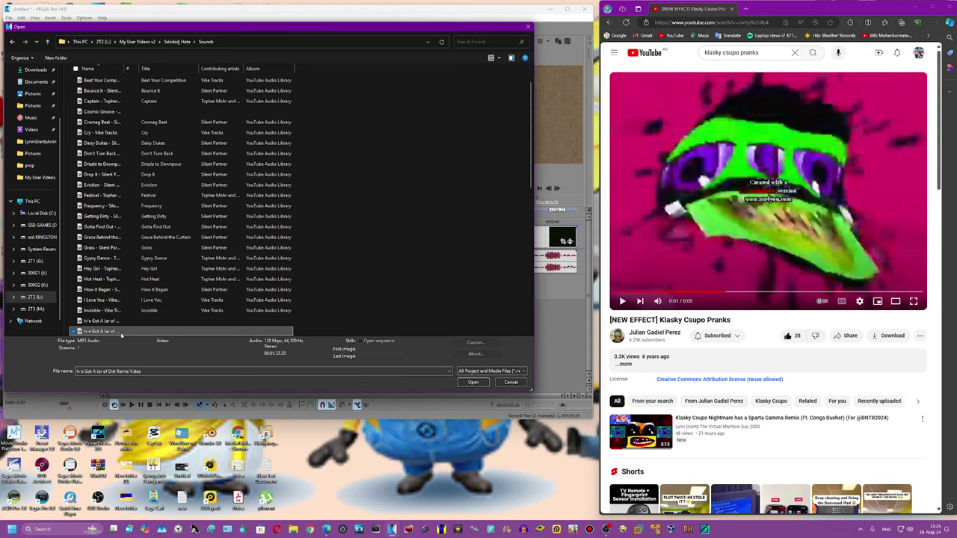
pyautogui.click(112, 334)
pyautogui.click(113, 319)
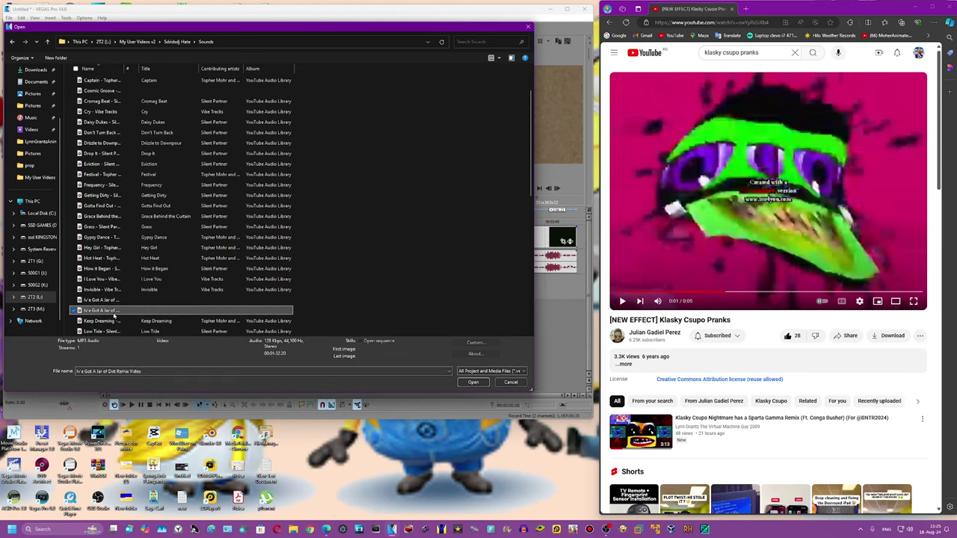
pyautogui.doubleClick(113, 312)
# Step: Lower the original clip's audio gain to silence and extend the remix audio event to the end of the video
pyautogui.click(233, 296)
pyautogui.press('space')
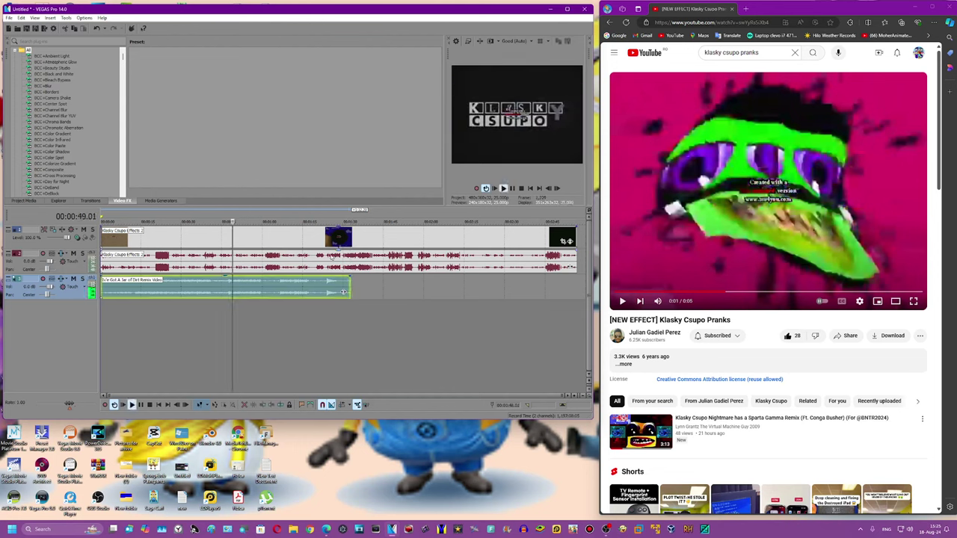
pyautogui.press('space')
pyautogui.moveTo(328, 252); pyautogui.dragTo(300, 330)
pyautogui.moveTo(344, 291); pyautogui.dragTo(569, 291)
pyautogui.click(286, 303)
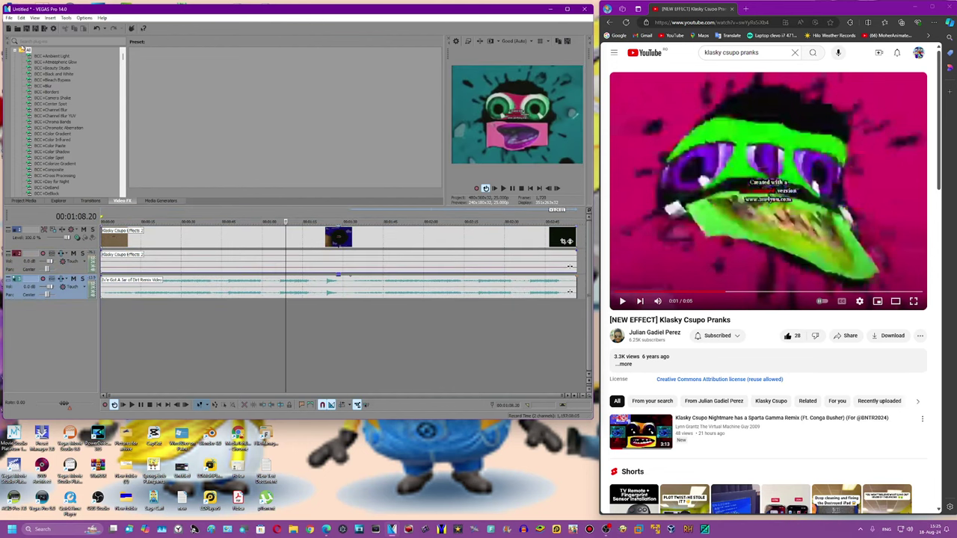
# Step: Apply the HSL Adjust effect with the Invert Color preset to the video event and set Add to hue to 0.200
pyautogui.scroll(-10, 30, 112)
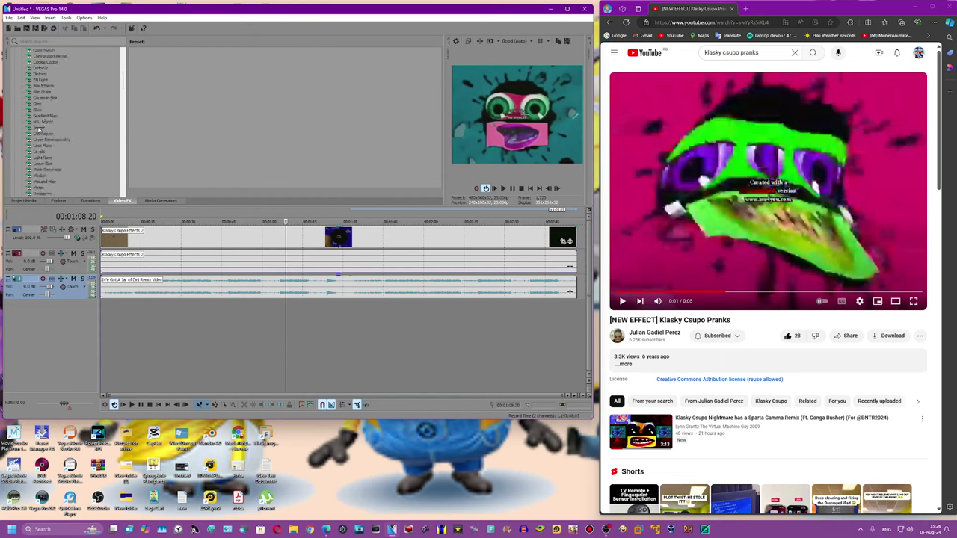
pyautogui.click(43, 116)
pyautogui.click(39, 124)
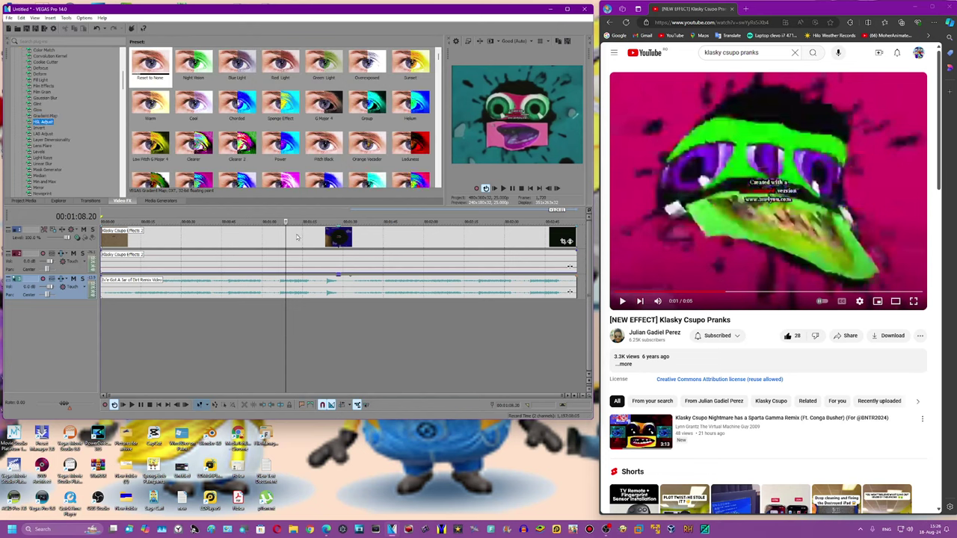
pyautogui.click(326, 238)
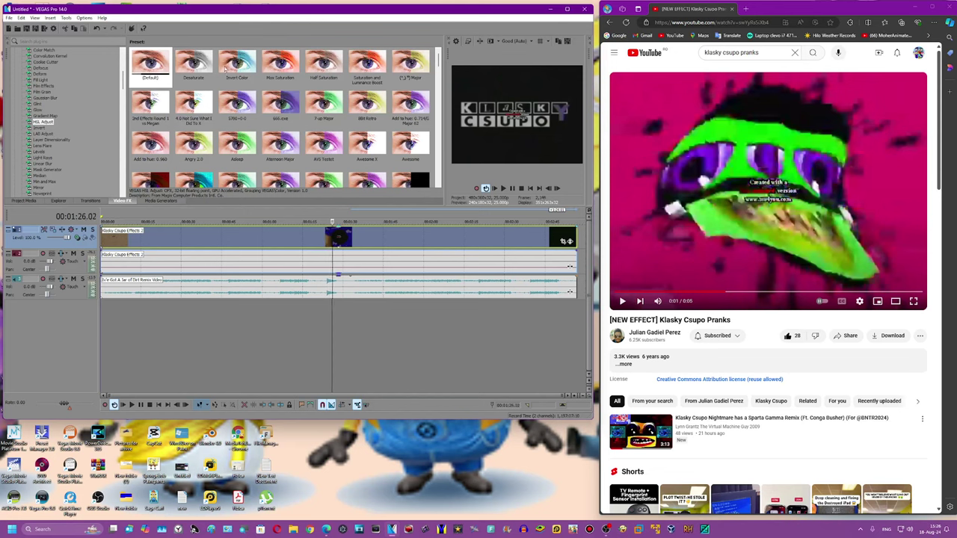
pyautogui.moveTo(237, 63); pyautogui.dragTo(228, 240)
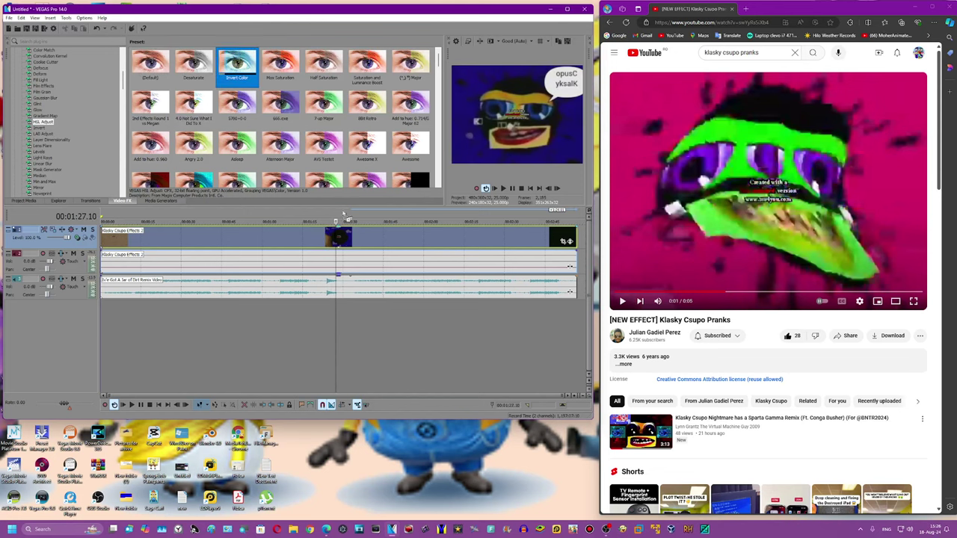
pyautogui.moveTo(345, 216); pyautogui.dragTo(336, 217)
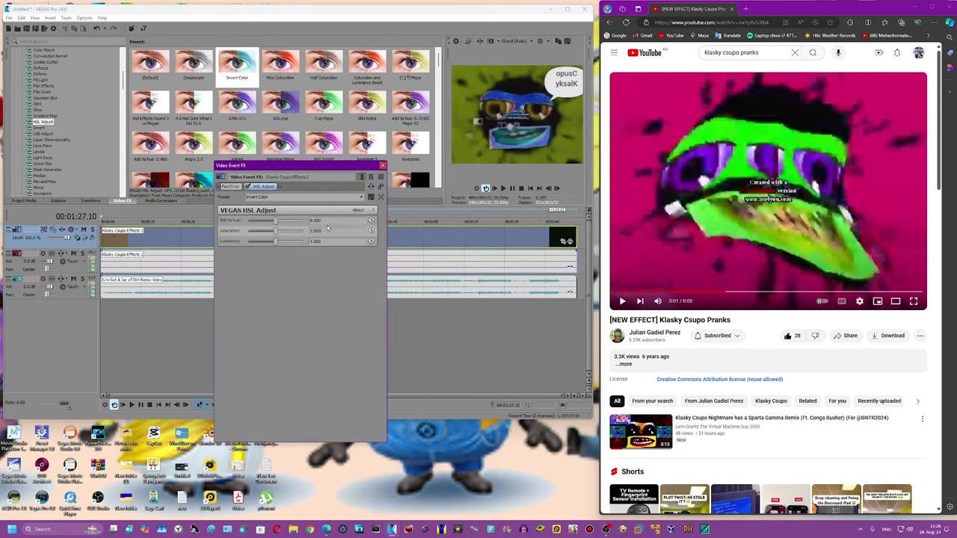
pyautogui.write('0.2')
pyautogui.press('Return')
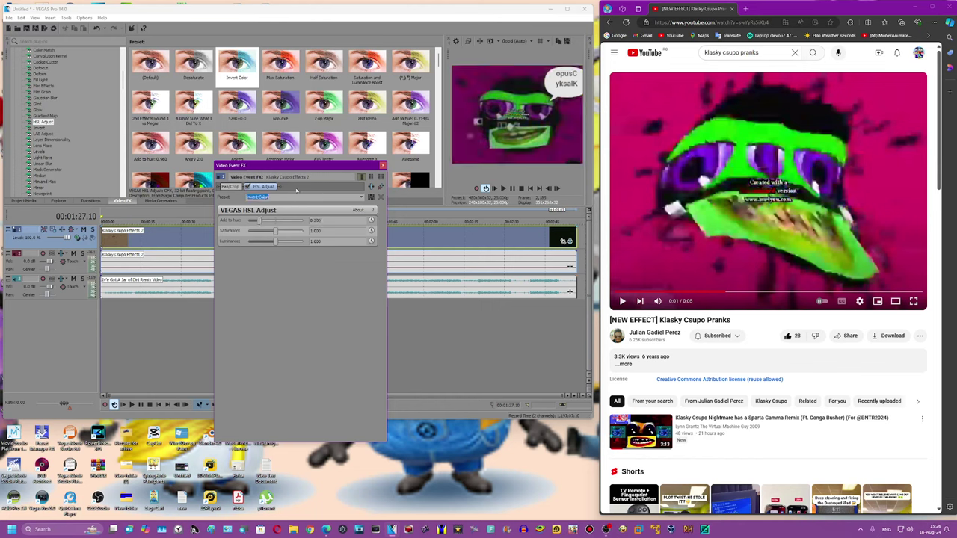
# Step: Add the default Brightness and Contrast effect to the video event, setting brightness to 0.100 and contrast to about 0.6
pyautogui.scroll(7, 83, 99)
pyautogui.click(54, 111)
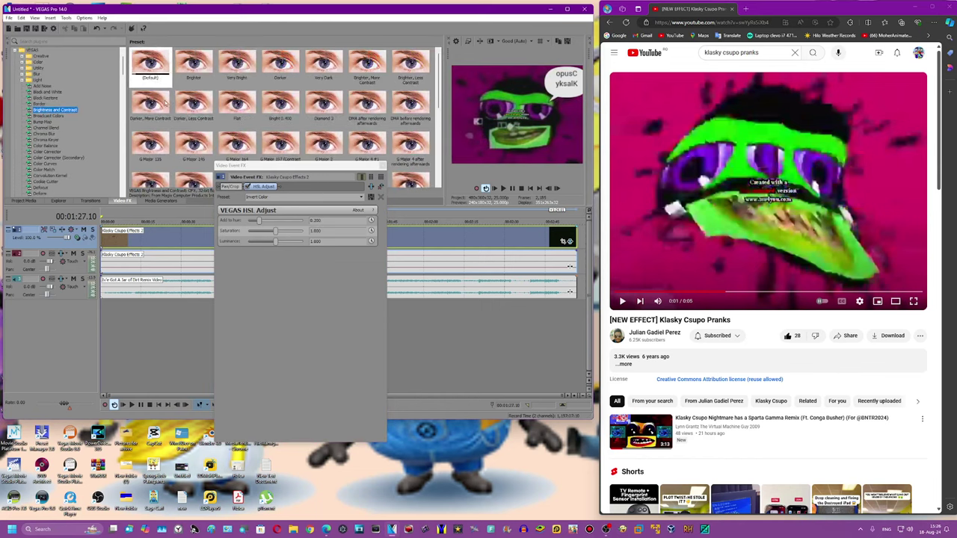
pyautogui.moveTo(150, 65); pyautogui.dragTo(300, 231)
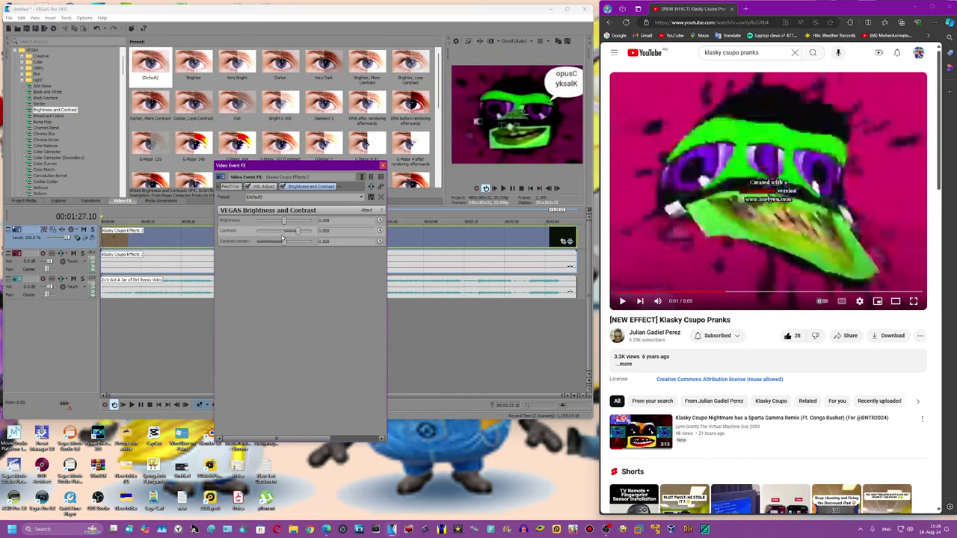
pyautogui.click(299, 222)
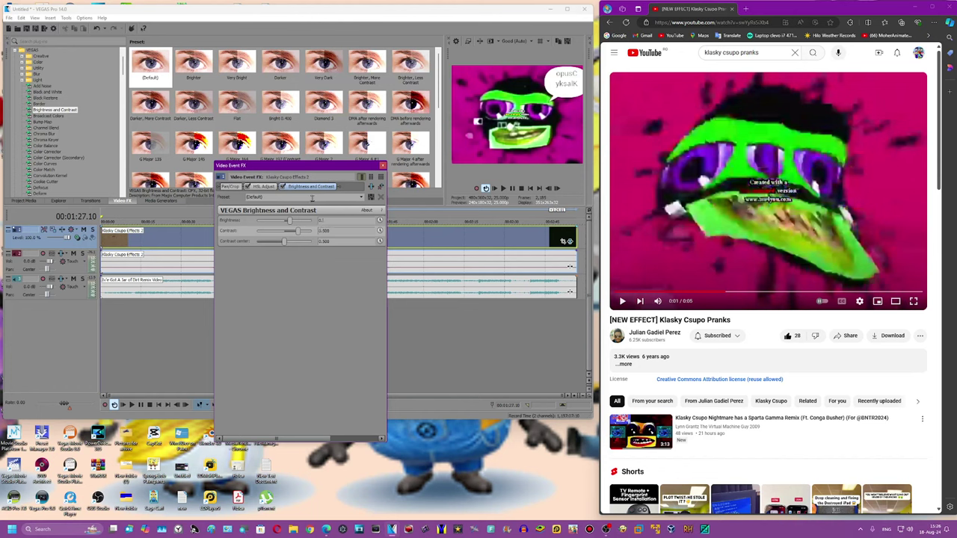
pyautogui.press('Return')
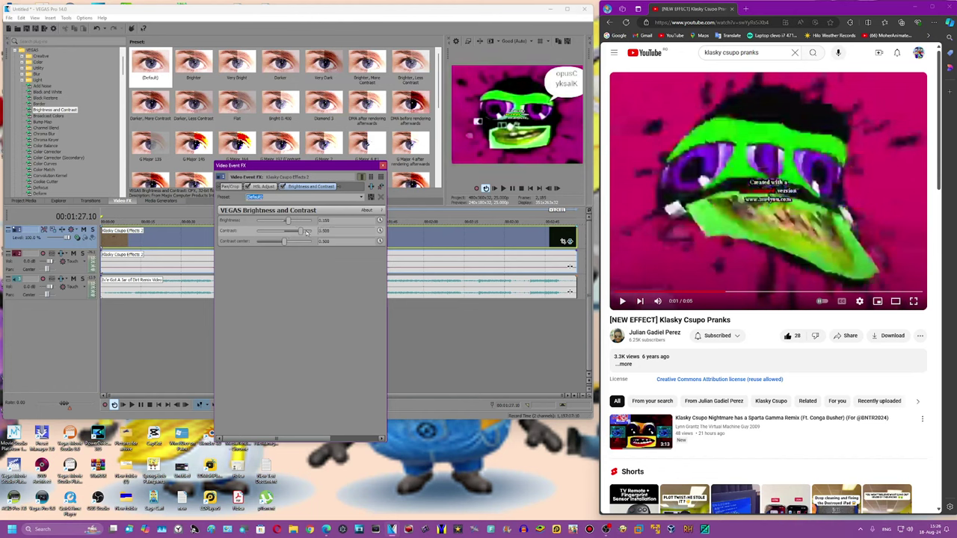
pyautogui.click(306, 232)
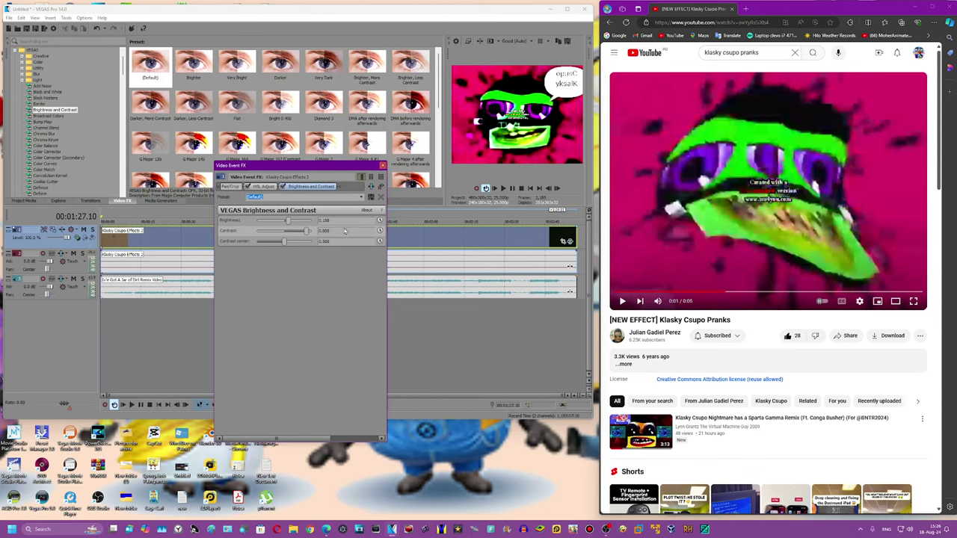
# Step: Add the default Invert effect to the video event ahead of HSL Adjust, and display the Brightness and Contrast settings
pyautogui.click(441, 302)
pyautogui.click(411, 307)
pyautogui.moveTo(409, 300); pyautogui.dragTo(363, 291)
pyautogui.scroll(-7, 42, 122)
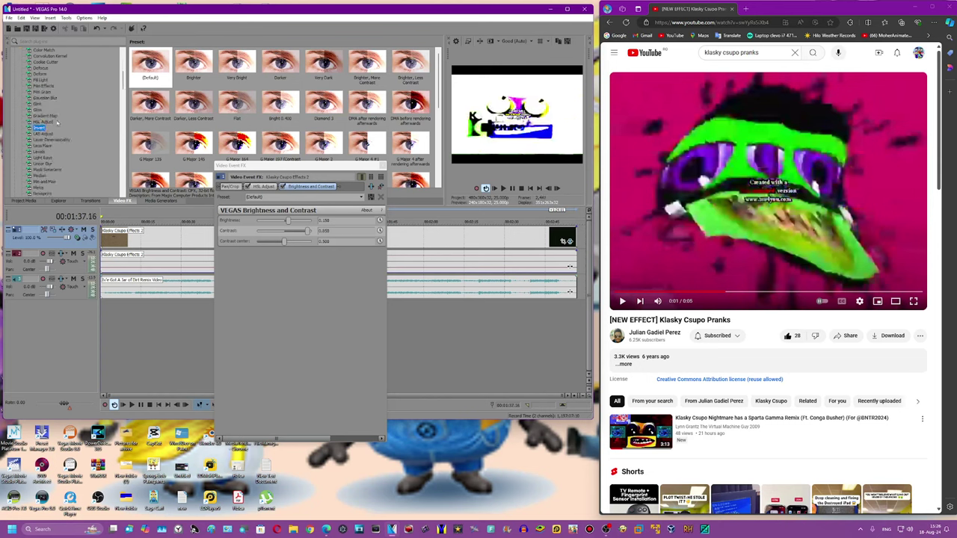
pyautogui.moveTo(144, 65); pyautogui.dragTo(243, 189)
pyautogui.click(317, 189)
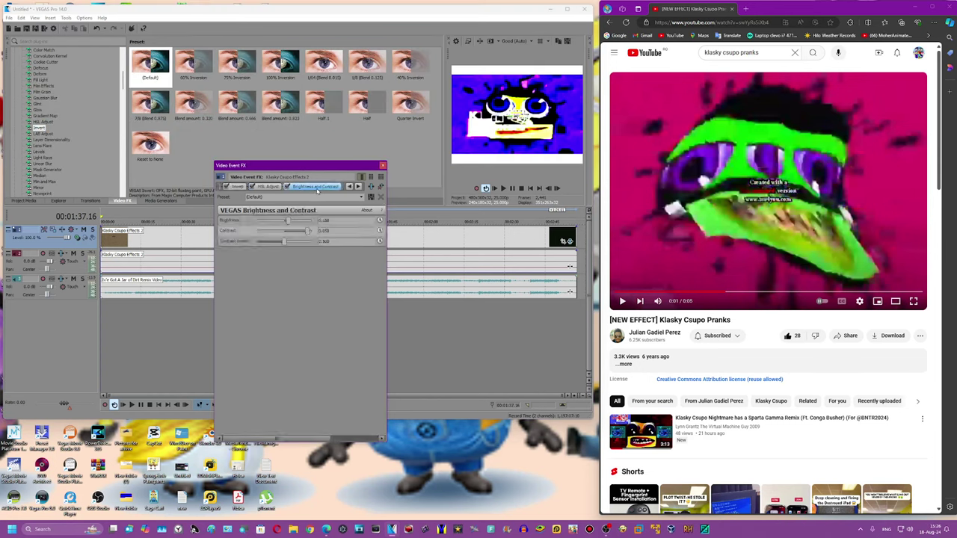
# Step: Play the reference video briefly for comparison, and set the Brightness and Contrast effect's contrast to about 0.5
pyautogui.click(625, 302)
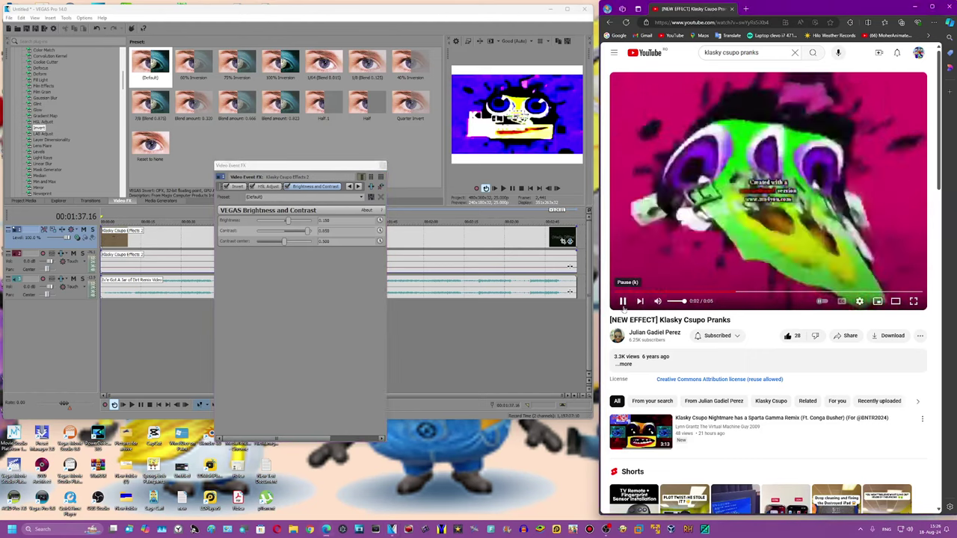
pyautogui.click(341, 229)
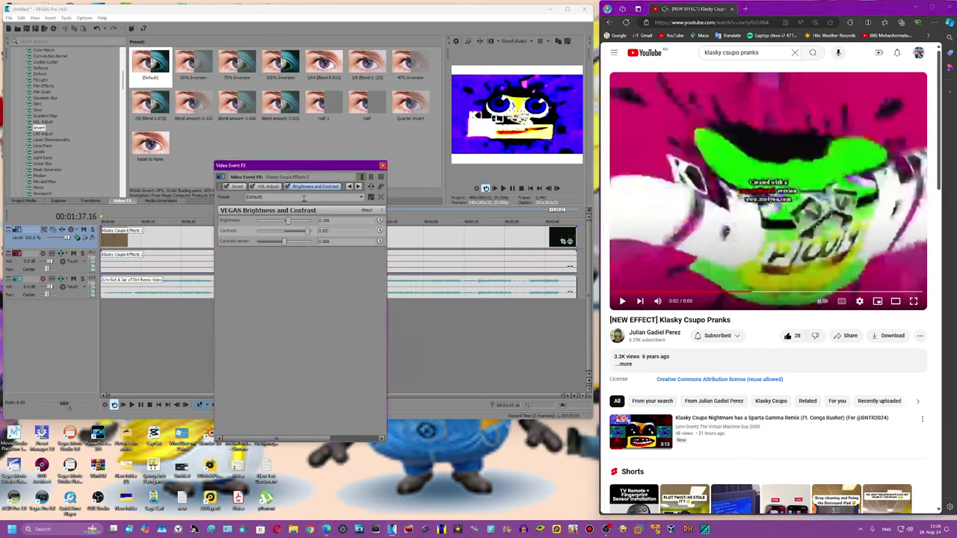
pyautogui.click(304, 197)
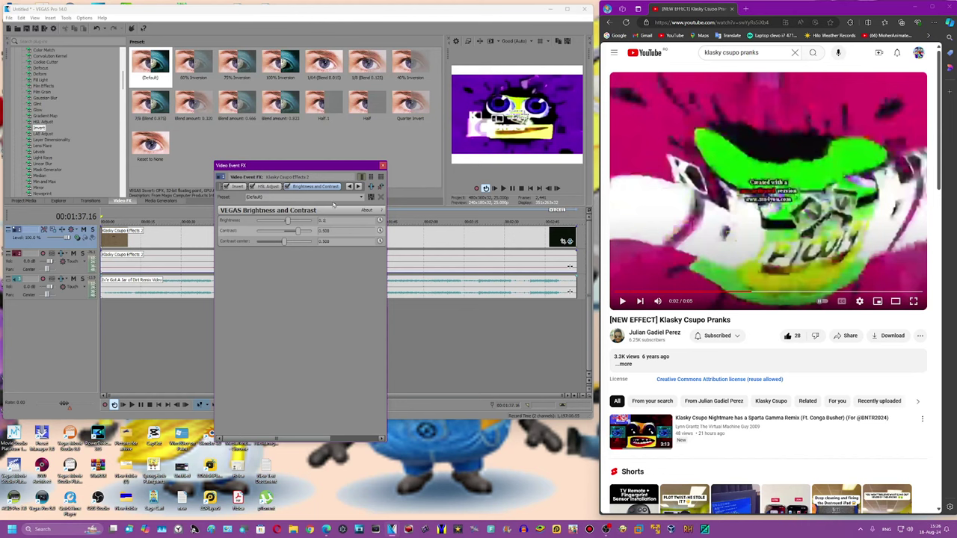
pyautogui.click(288, 197)
# Step: Preview the video around 00:01:33.14 and set Add to hue in the HSL Adjust effect to 0.180
pyautogui.click(278, 186)
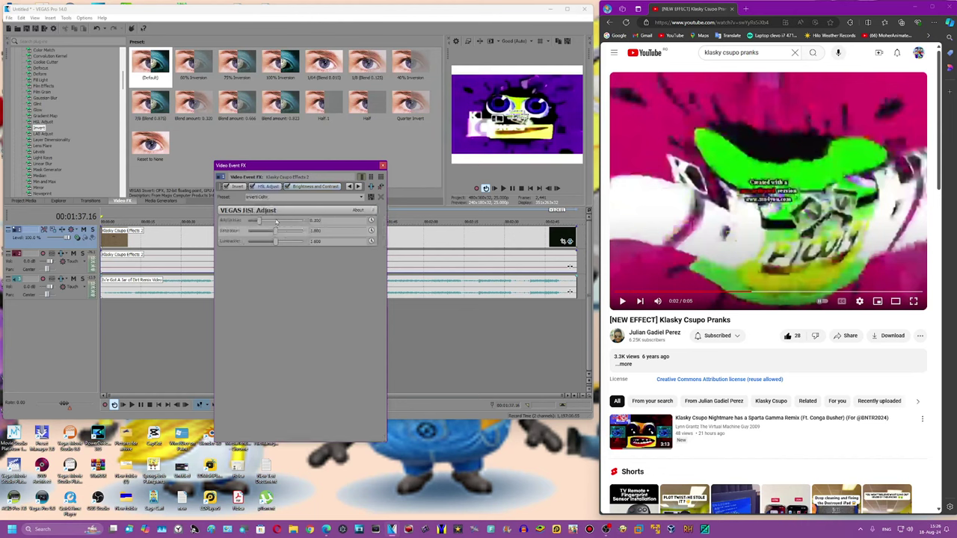
pyautogui.click(527, 146)
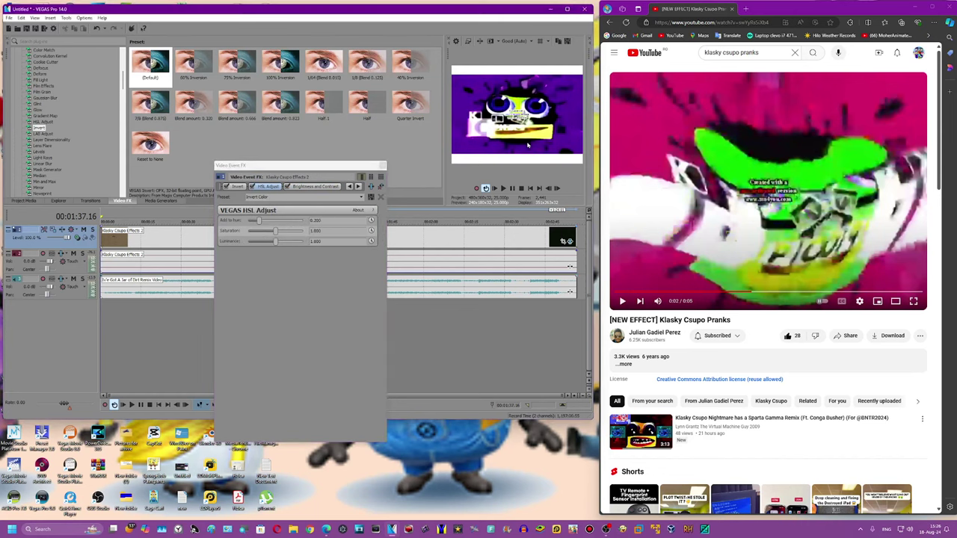
pyautogui.press('Left')
pyautogui.press('Left')
pyautogui.press('Left')
pyautogui.press('Left')
pyautogui.press('Left')
pyautogui.press('Left')
pyautogui.press('Left')
pyautogui.press('Left')
pyautogui.press('Left')
pyautogui.press('Left')
pyautogui.press('Left')
pyautogui.press('Left')
pyautogui.press('Left')
pyautogui.press('Left')
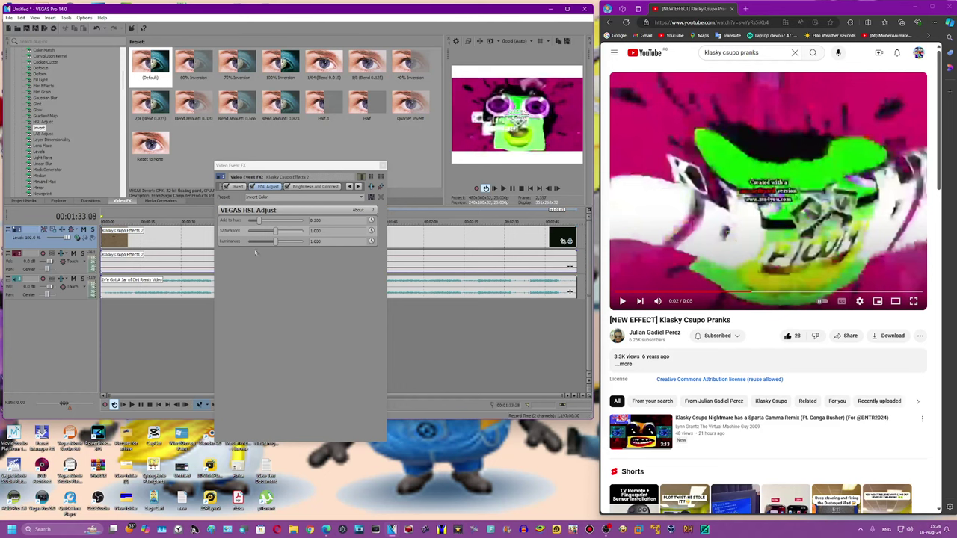
pyautogui.click(328, 214)
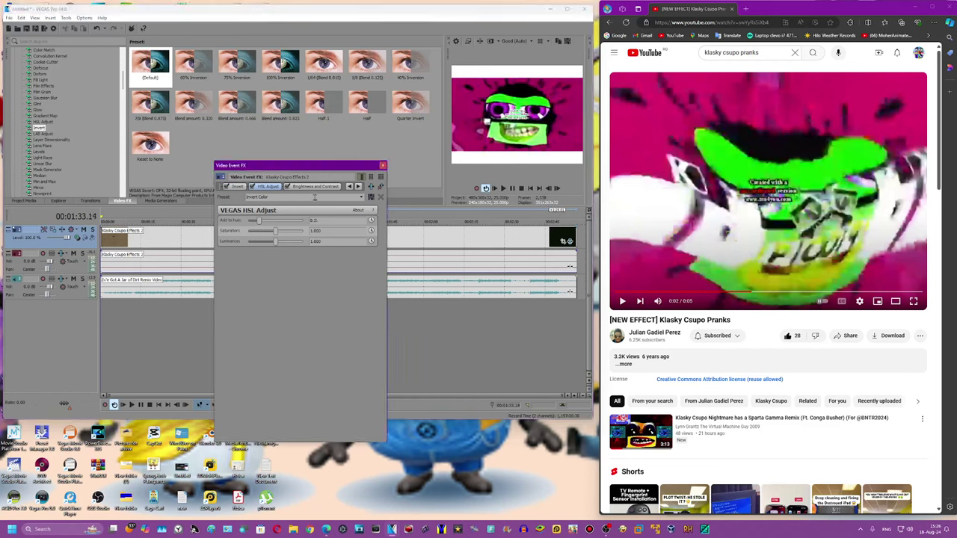
pyautogui.click(314, 197)
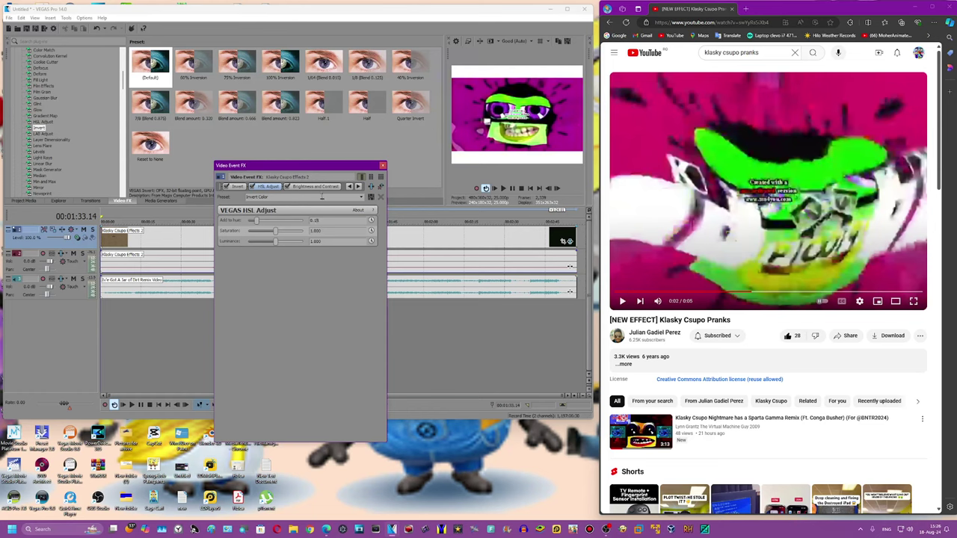
# Step: Remove the Invert effect from the video event and add the Mirror effect with the High Pitched, Mirrored And Scary Audio preset
pyautogui.click(239, 186)
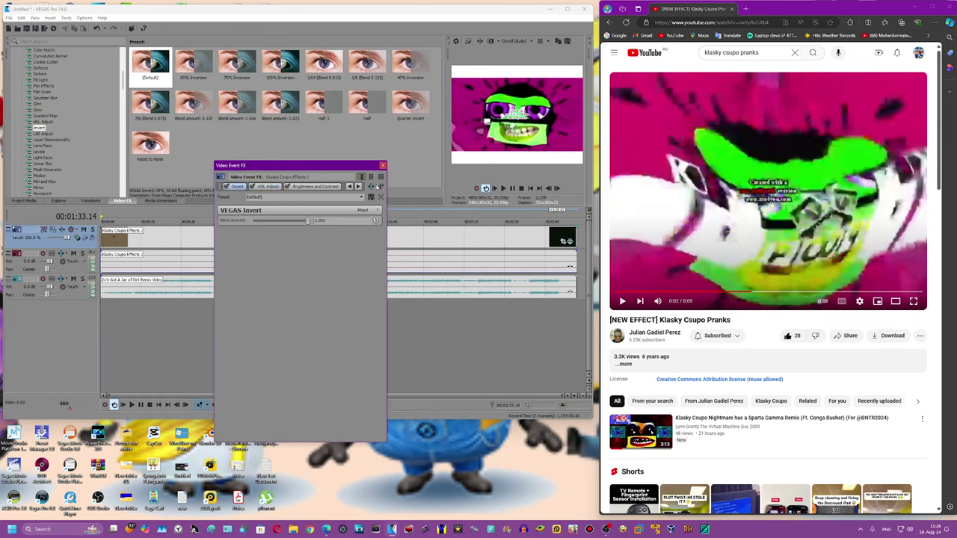
pyautogui.click(378, 187)
pyautogui.click(34, 187)
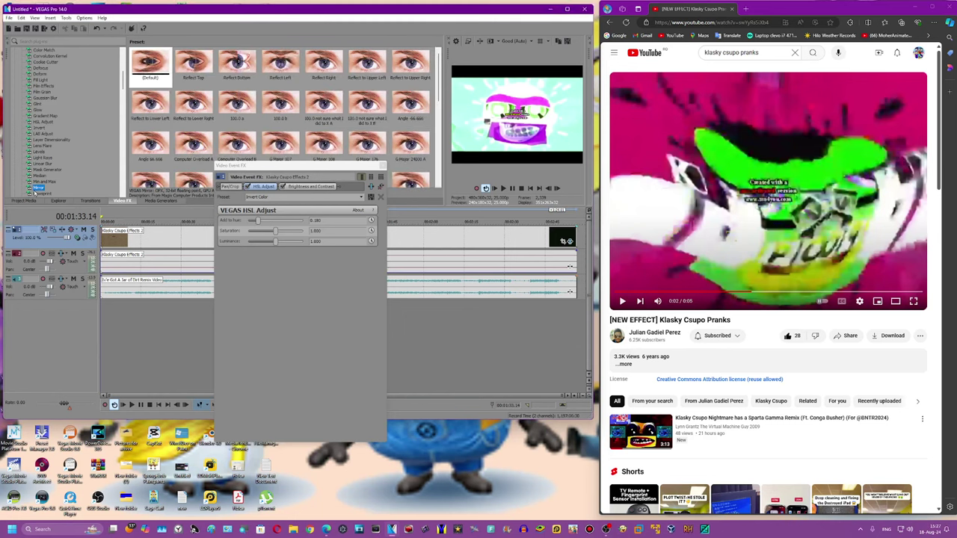
pyautogui.scroll(-5, 289, 132)
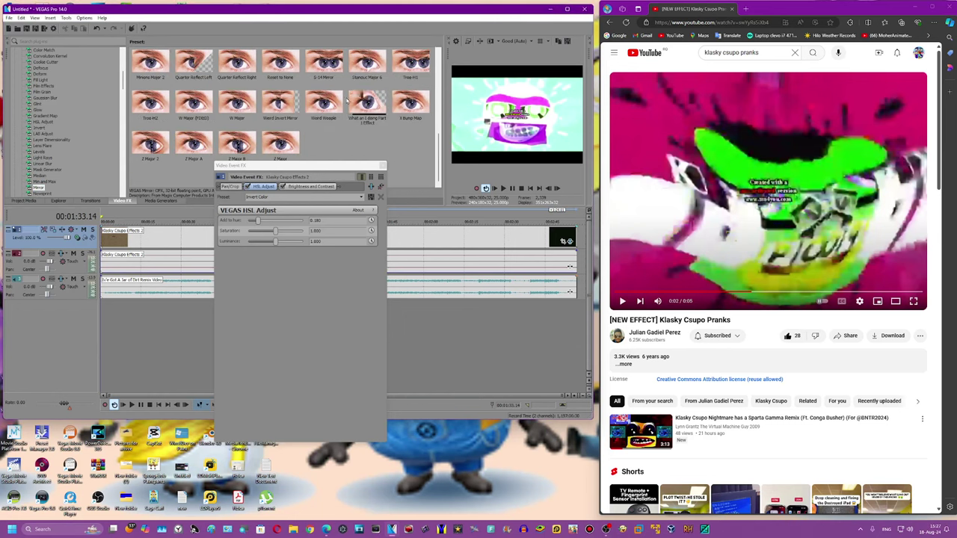
pyautogui.scroll(2, 179, 90)
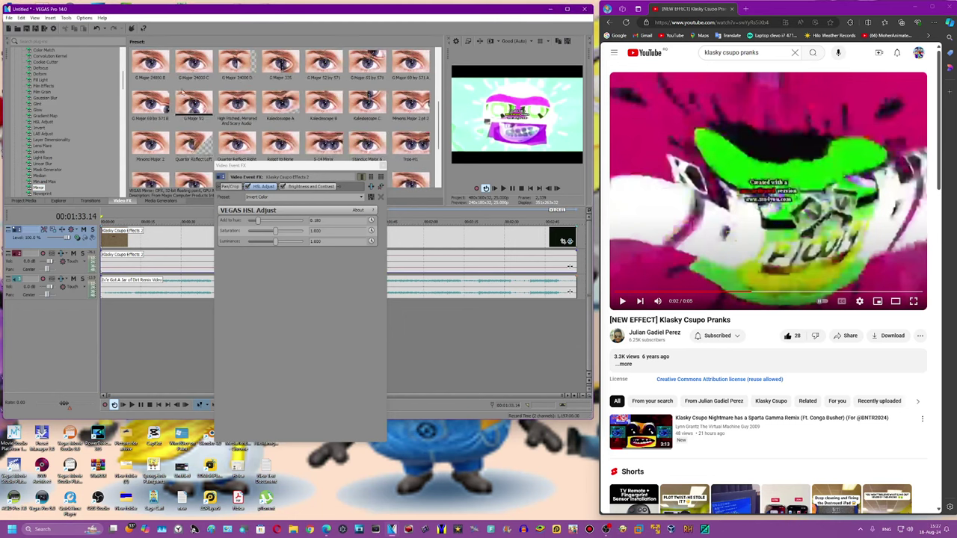
pyautogui.doubleClick(237, 105)
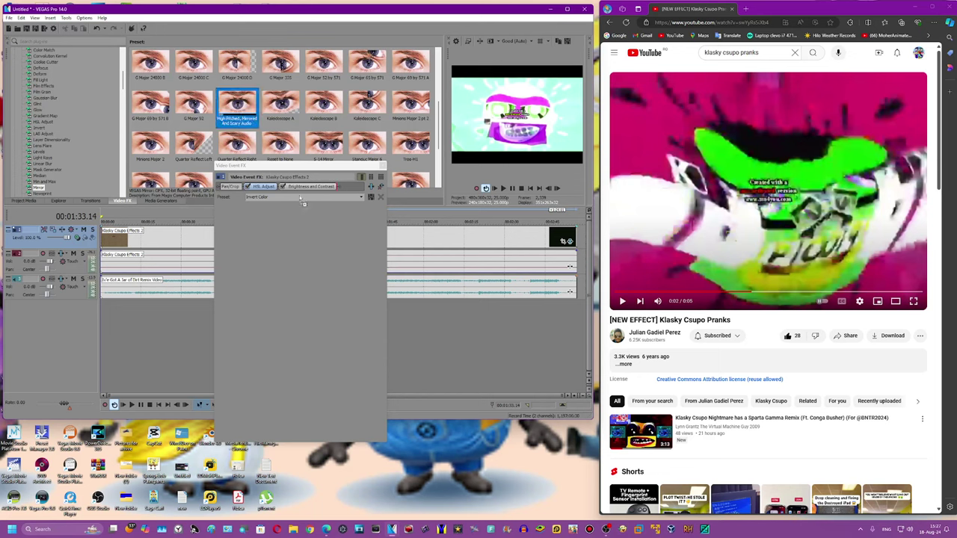
# Step: Add NewBlue ME Wiggle - OpenFX with the Wiggle Major A preset to the video event, with rate 20 and strength about 50
pyautogui.scroll(-10, 114, 100)
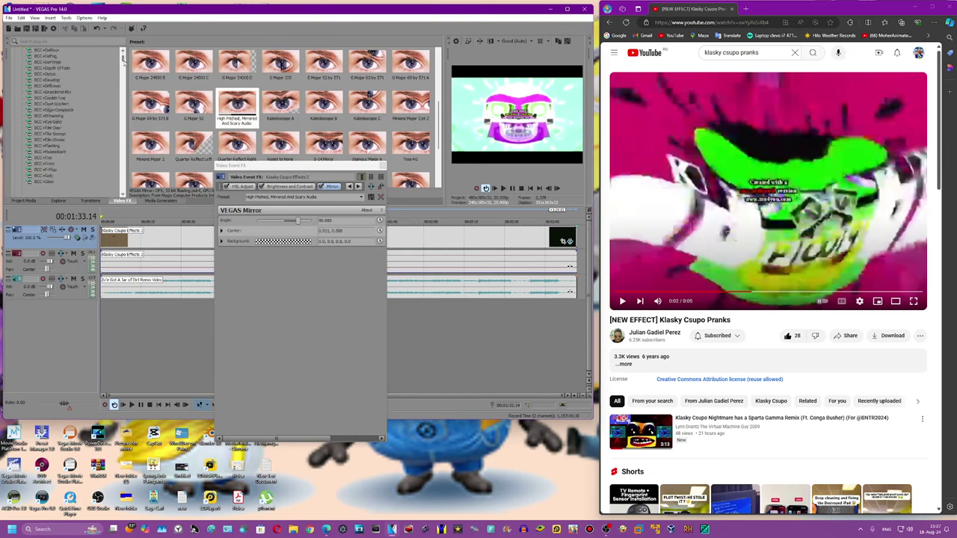
pyautogui.scroll(-15, 64, 129)
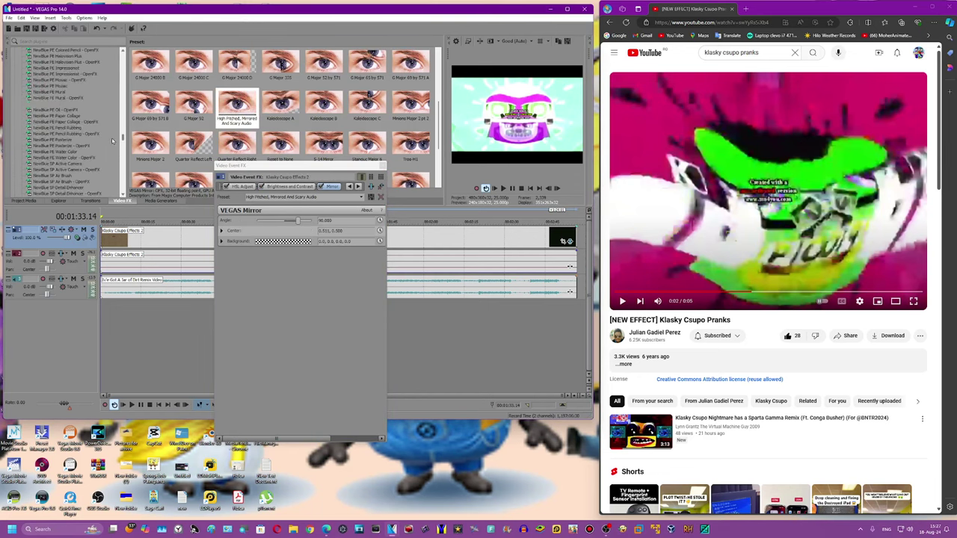
pyautogui.scroll(-10, 64, 129)
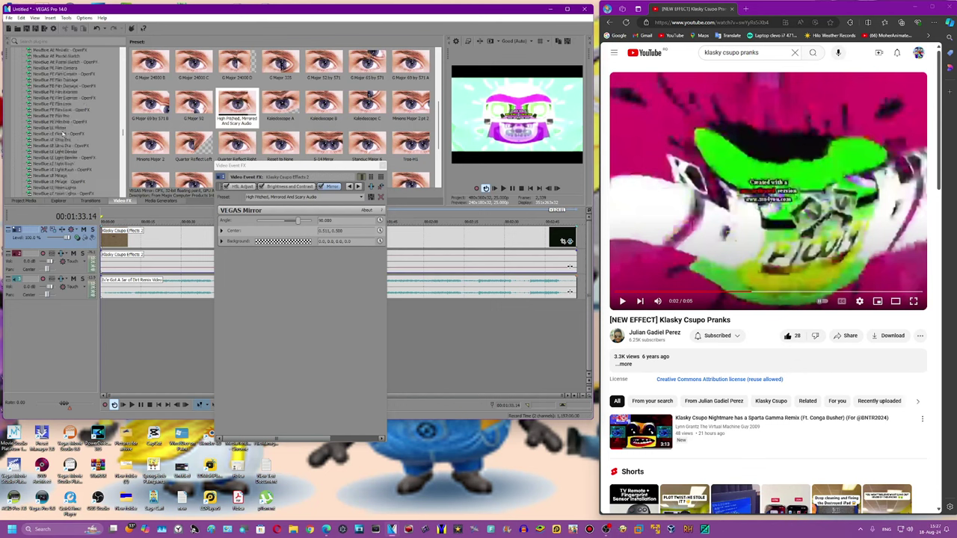
pyautogui.scroll(-6, 62, 171)
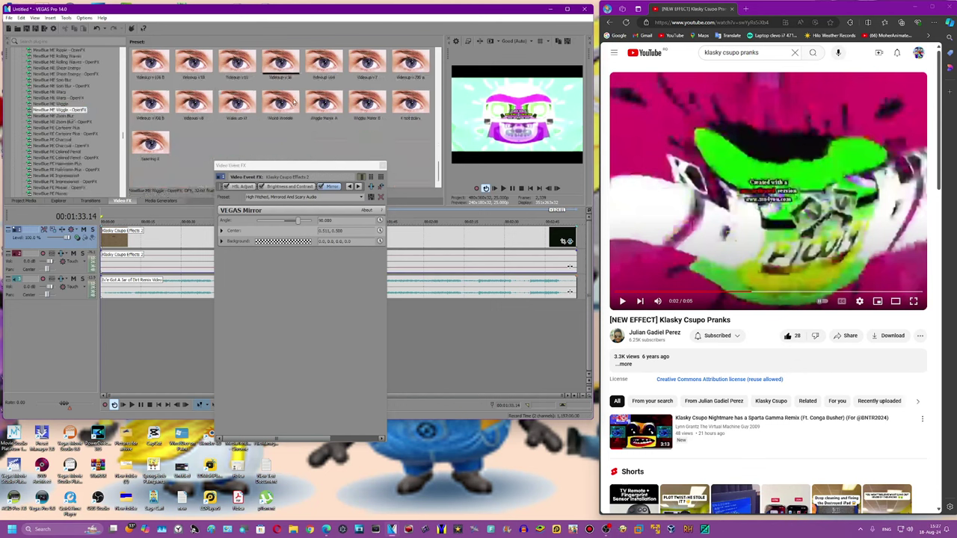
pyautogui.moveTo(323, 105); pyautogui.dragTo(311, 257)
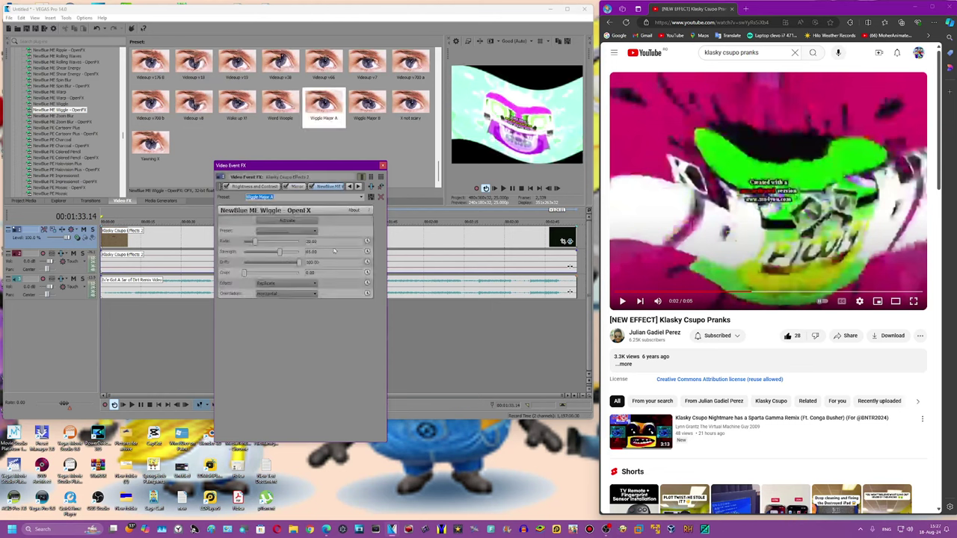
pyautogui.click(281, 197)
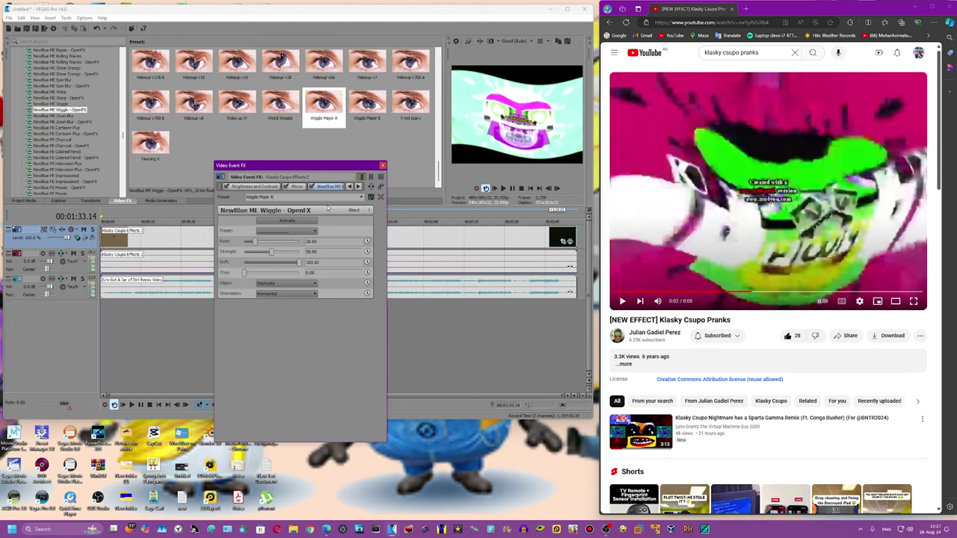
# Step: Add a second NewBlue ME Wiggle effect with the Wiggle Major B preset, setting rate to 20 and strength to about 50
pyautogui.doubleClick(361, 106)
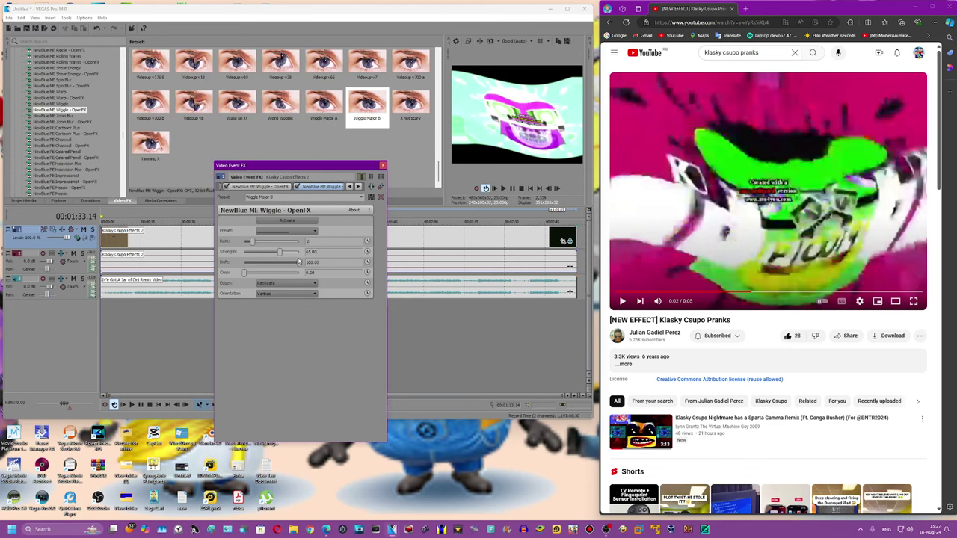
pyautogui.press('Return')
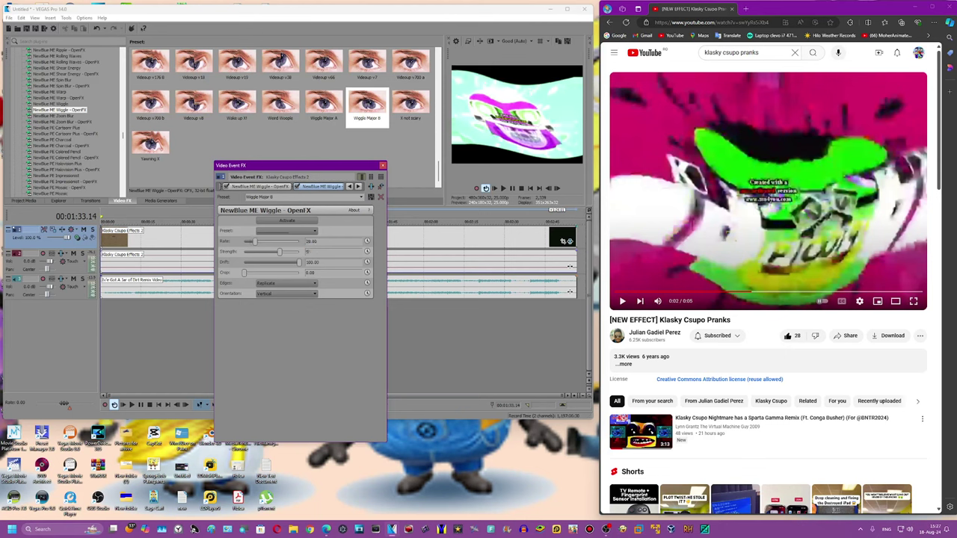
pyautogui.click(312, 198)
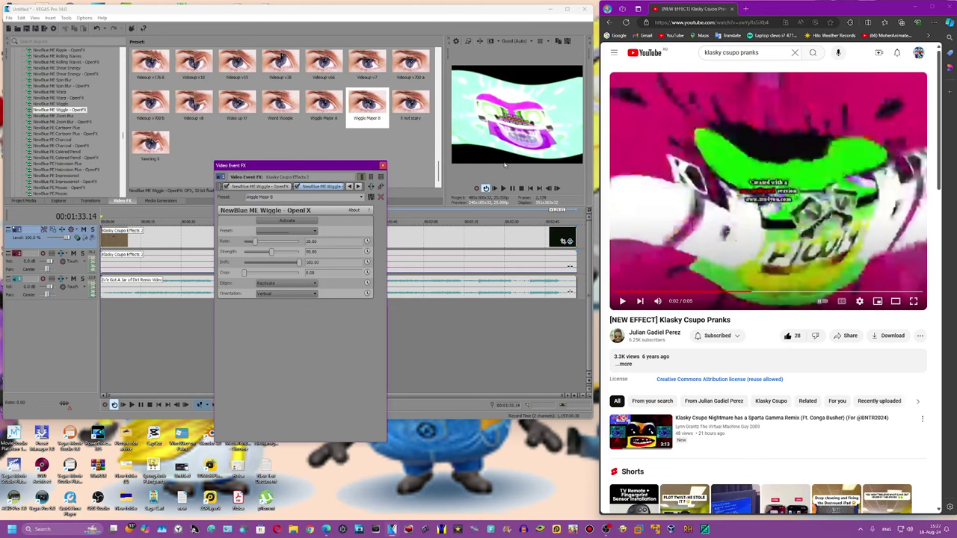
# Step: Play the project from the start to preview the stacked effects, and close the Video Event FX window
pyautogui.click(503, 189)
pyautogui.click(530, 188)
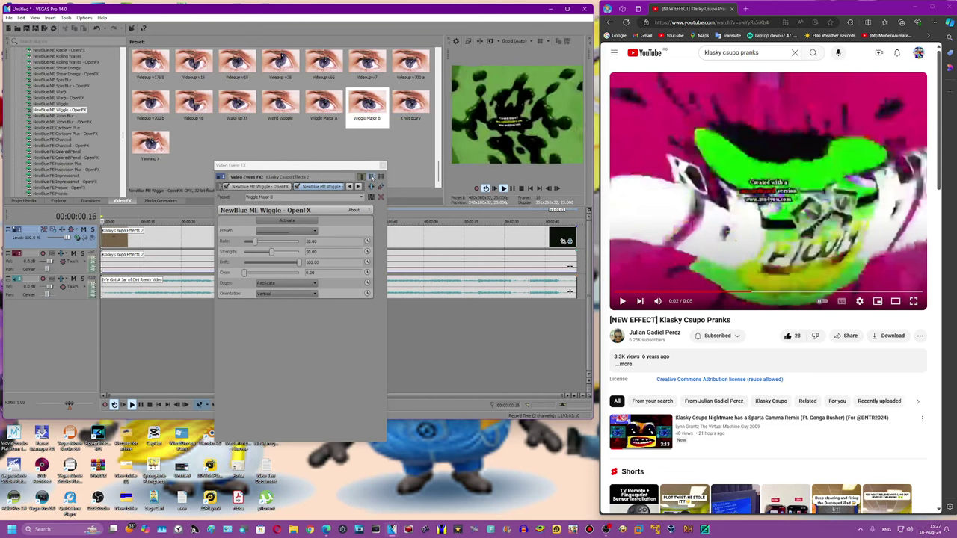
pyautogui.click(383, 166)
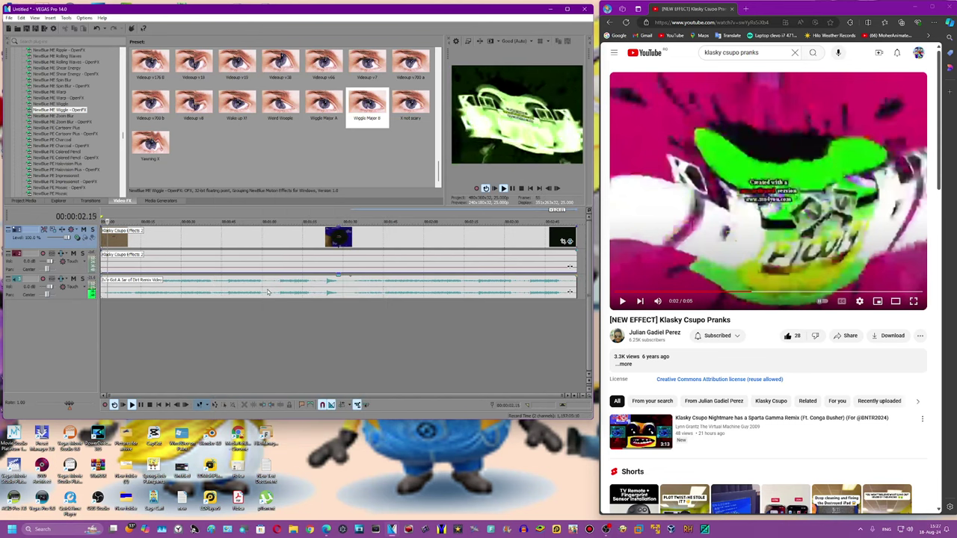
# Step: Set the remix audio event's stretch attributes to Pro and its pitch change to -12, and stop playback
pyautogui.rightClick(267, 292)
pyautogui.click(299, 383)
pyautogui.click(320, 180)
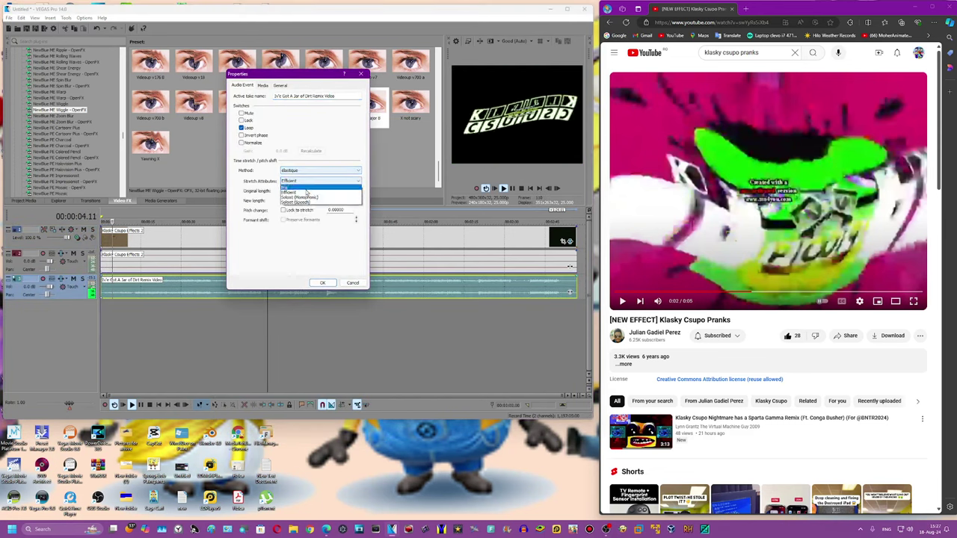
pyautogui.click(303, 188)
pyautogui.doubleClick(339, 210)
pyautogui.write('-10')
pyautogui.press('Return')
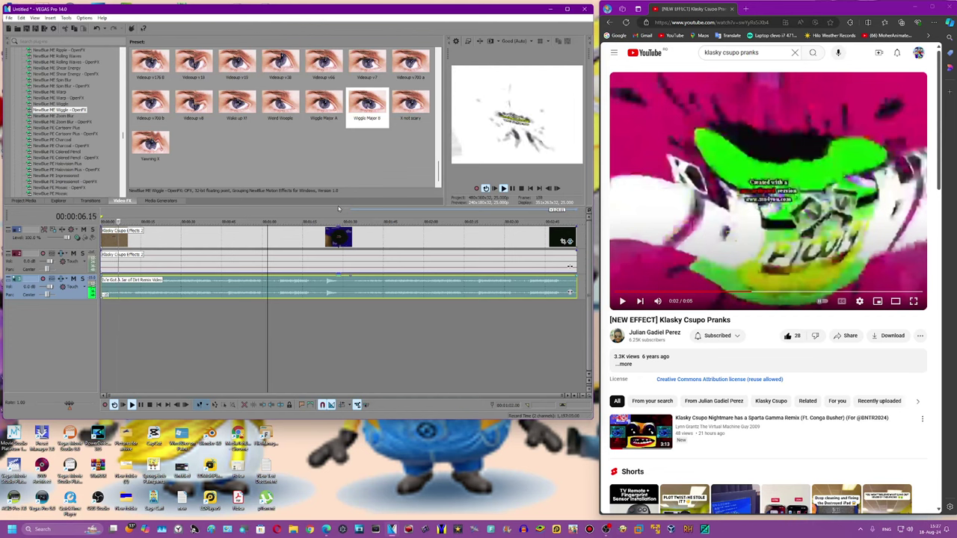
pyautogui.press('space')
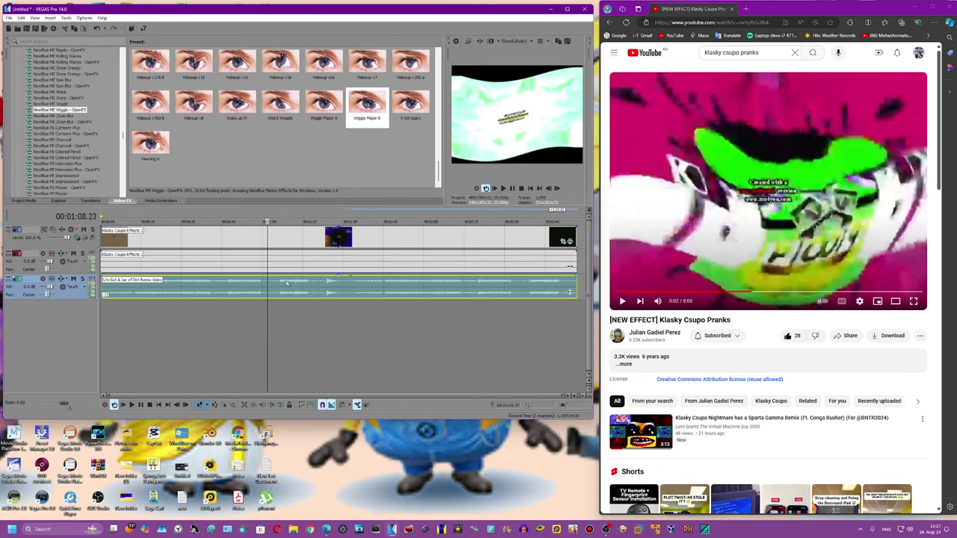
# Step: Set the remix audio event's pitch change to -11.5 and play the reference video briefly for comparison
pyautogui.rightClick(282, 281)
pyautogui.click(314, 383)
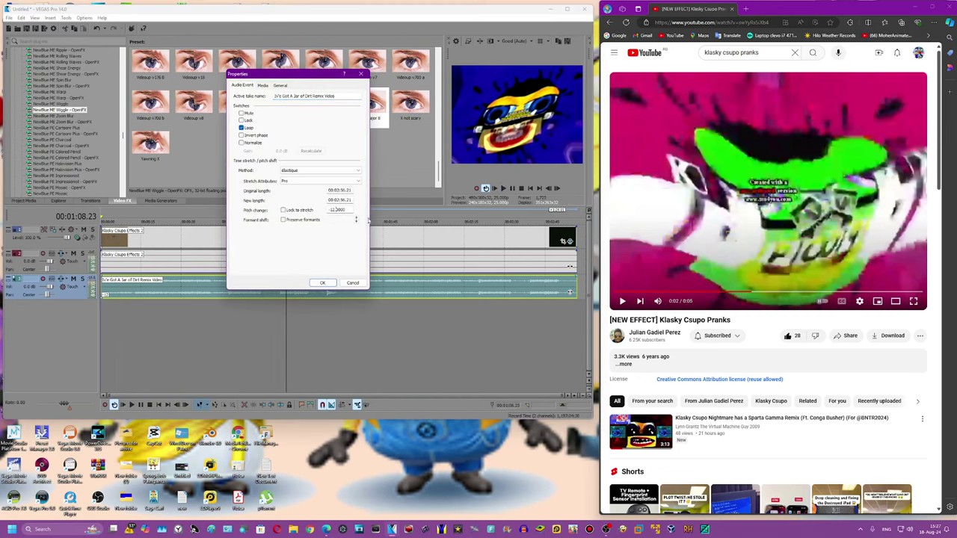
pyautogui.write('5')
pyautogui.press('Return')
pyautogui.click(622, 300)
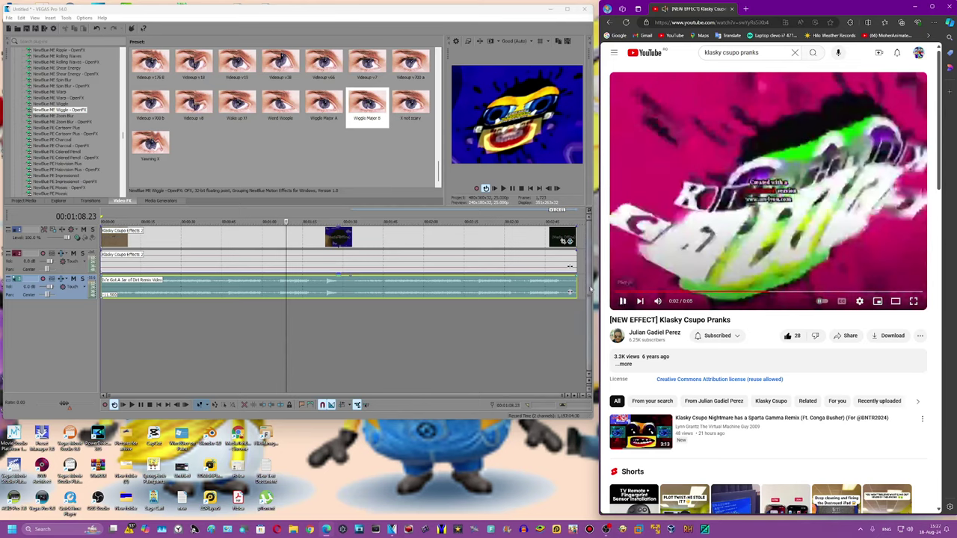
# Step: Duplicate the remix audio track twice and raise the pitch of the event on each copy
pyautogui.rightClick(589, 281)
pyautogui.click(613, 348)
pyautogui.click(493, 326)
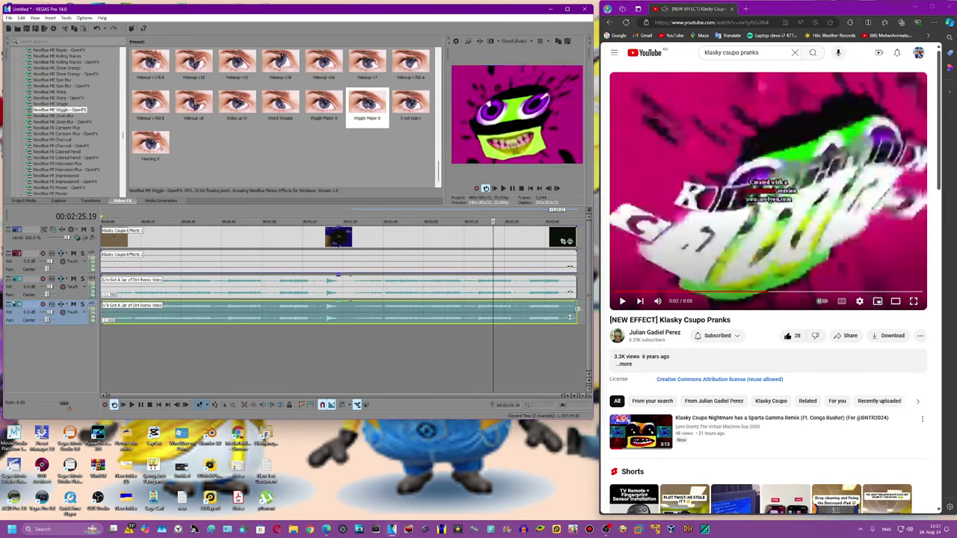
pyautogui.rightClick(582, 307)
pyautogui.click(613, 374)
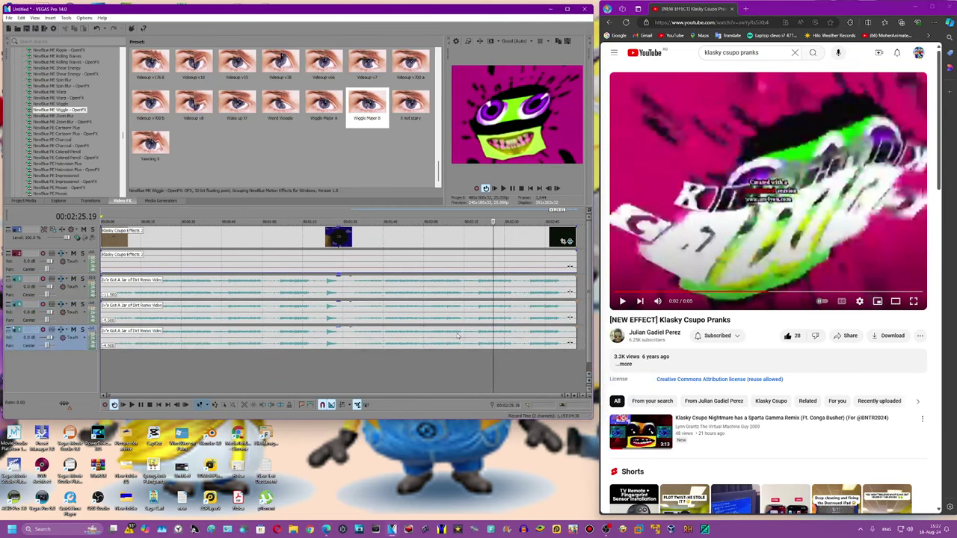
pyautogui.click(458, 334)
# Step: Create two more duplicates of the pitched remix track and select their events to adjust the pitch of each layer
pyautogui.rightClick(582, 346)
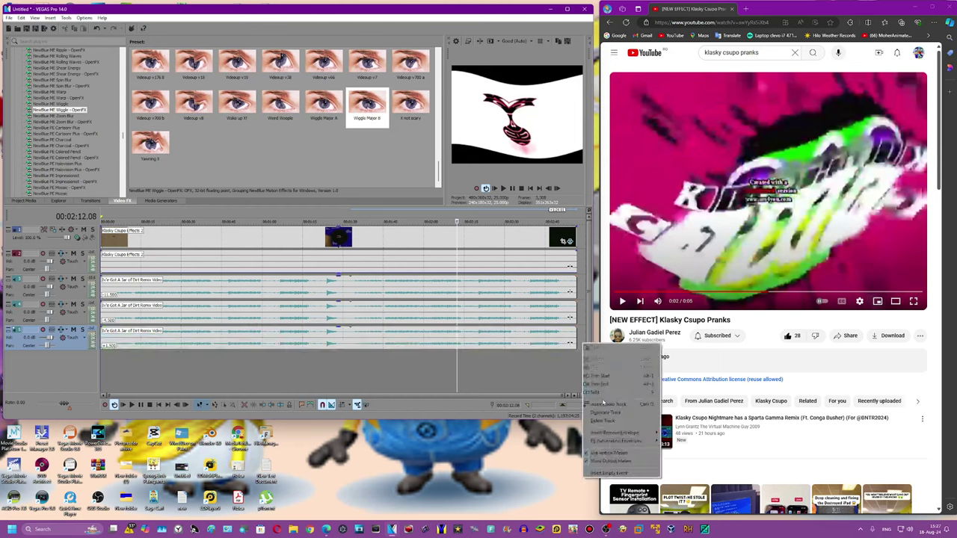
pyautogui.click(614, 413)
pyautogui.click(504, 371)
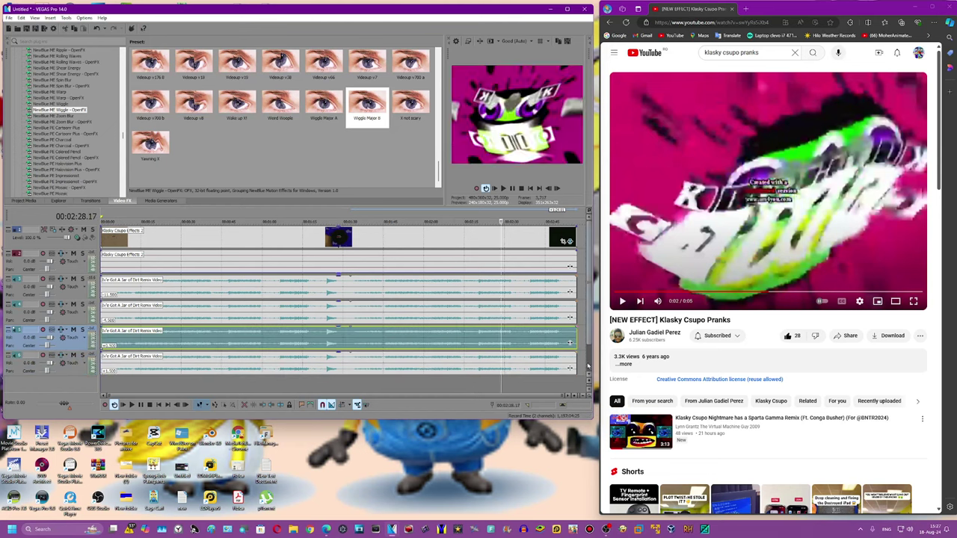
pyautogui.rightClick(575, 360)
pyautogui.click(613, 432)
pyautogui.click(229, 365)
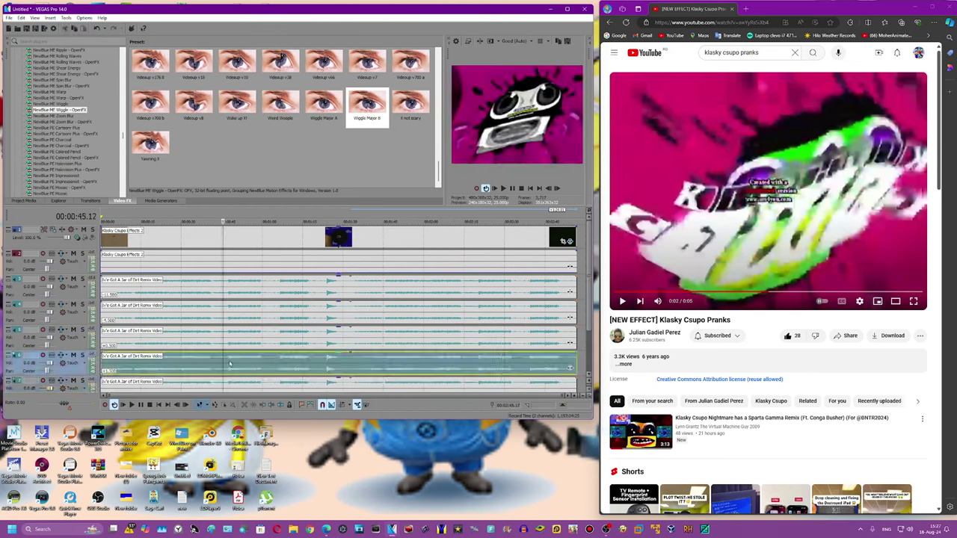
pyautogui.click(253, 383)
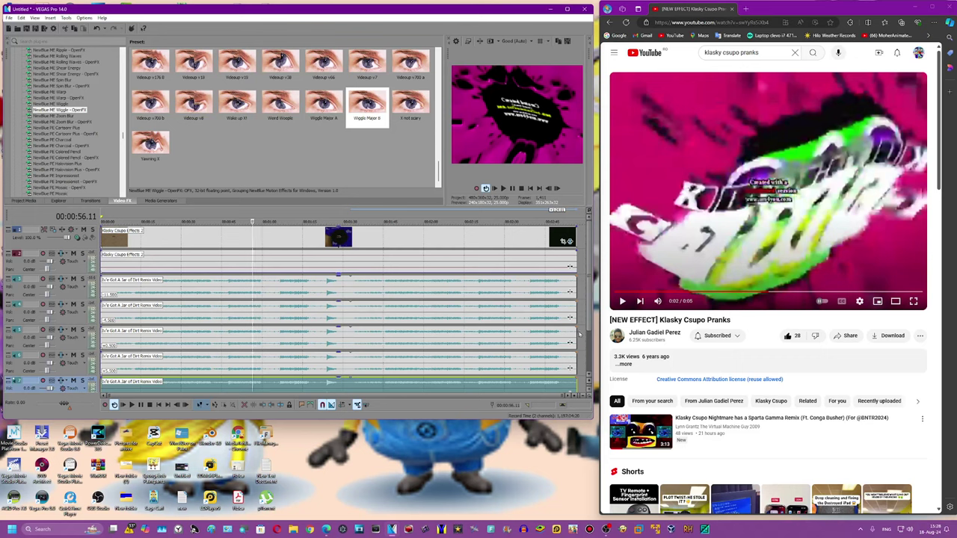
# Step: Play the layered project from the beginning to compare it with the reference video, stop playback and return to the project start
pyautogui.scroll(-2, 579, 344)
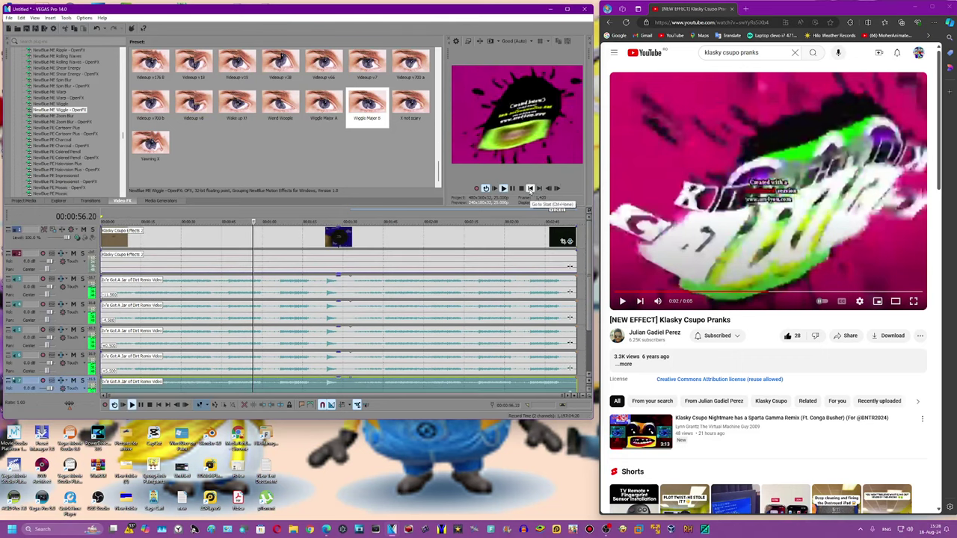
pyautogui.click(531, 189)
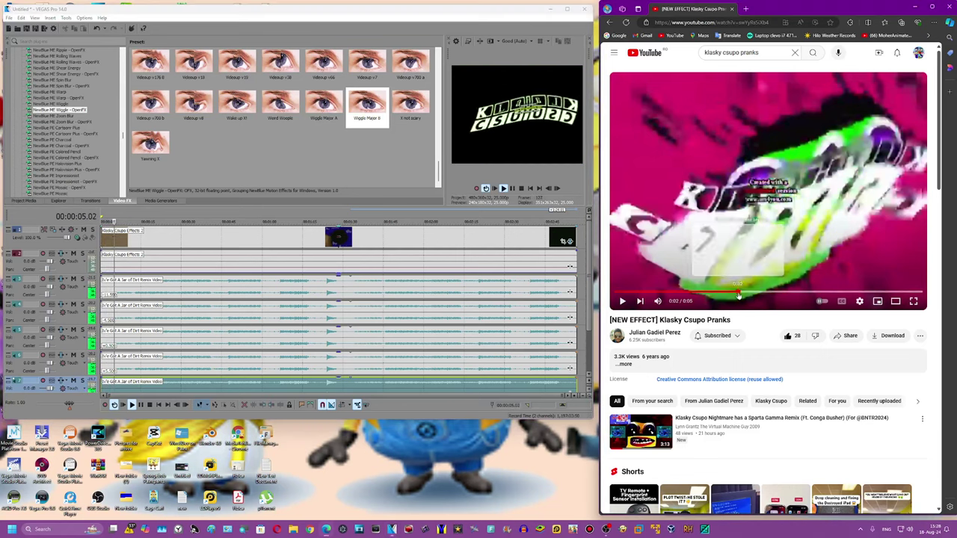
pyautogui.click(747, 298)
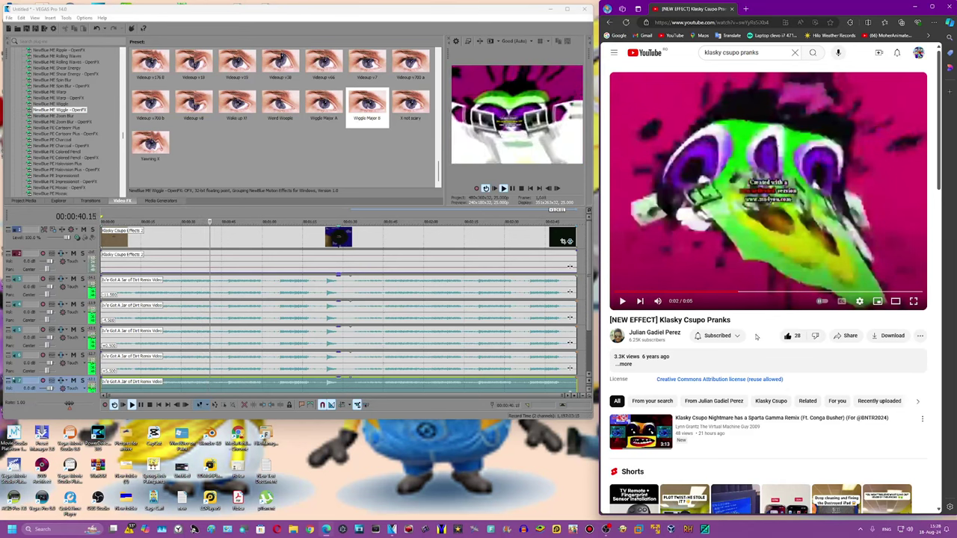
pyautogui.click(520, 203)
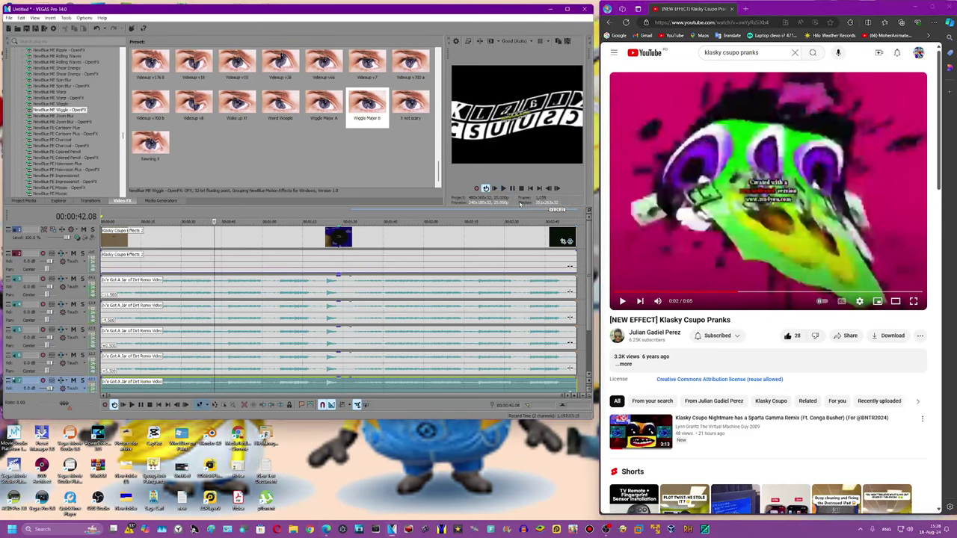
pyautogui.click(531, 189)
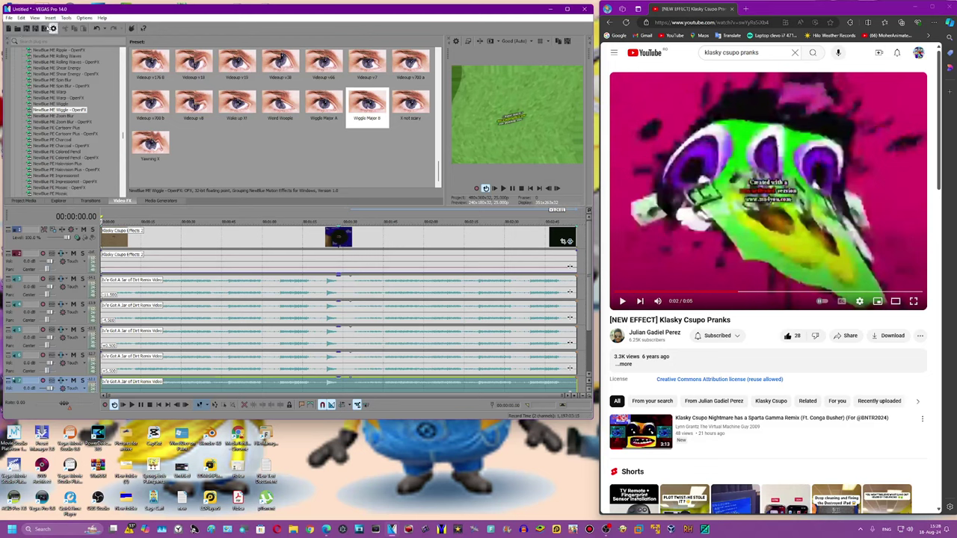
# Step: Render the project as Klasky Csupo Effects 2 Pranks using the Apple iPod 640x480 Video template
pyautogui.click(44, 29)
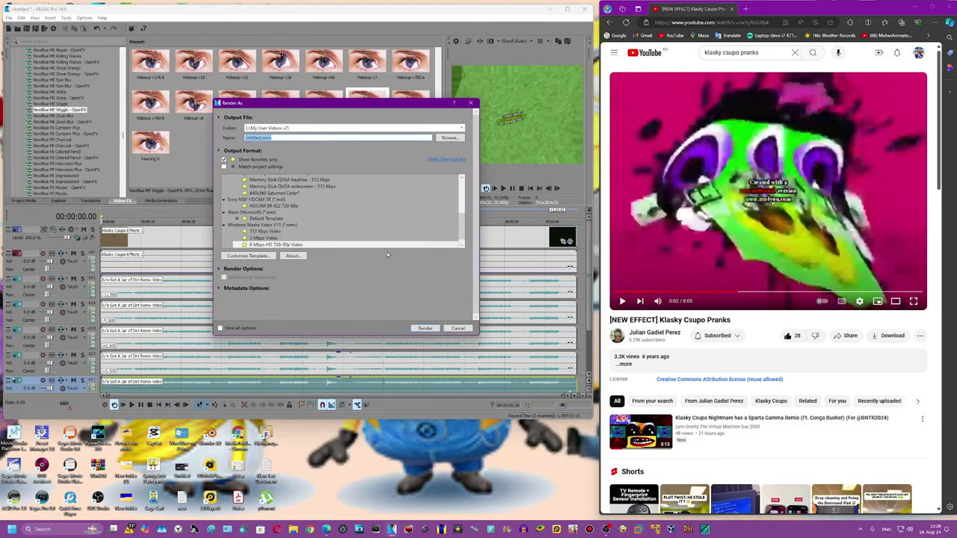
pyautogui.scroll(3, 302, 206)
pyautogui.click(286, 185)
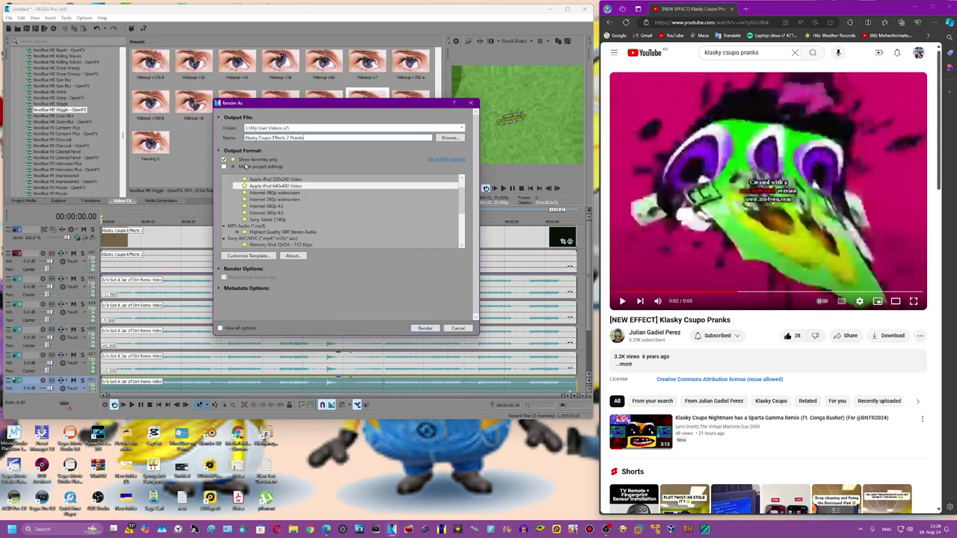
pyautogui.press('Return')
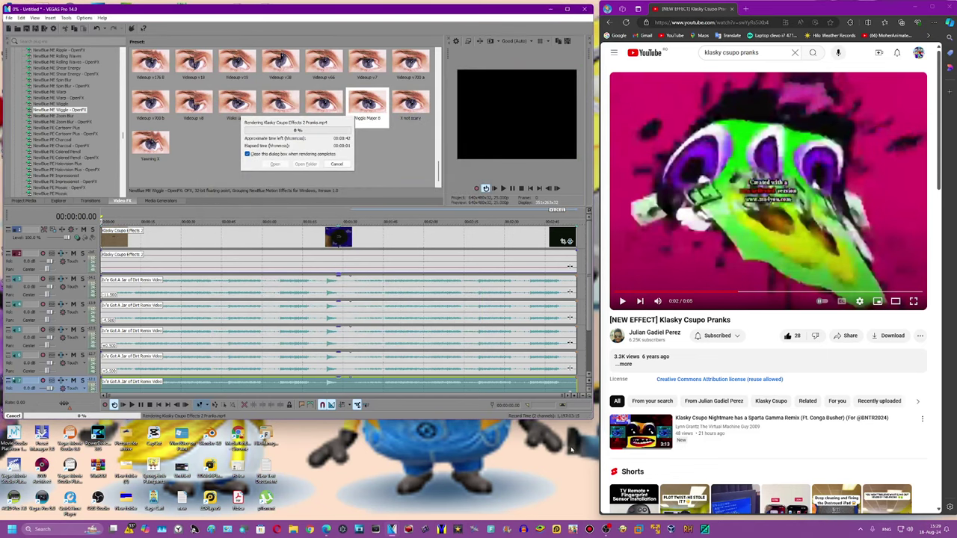